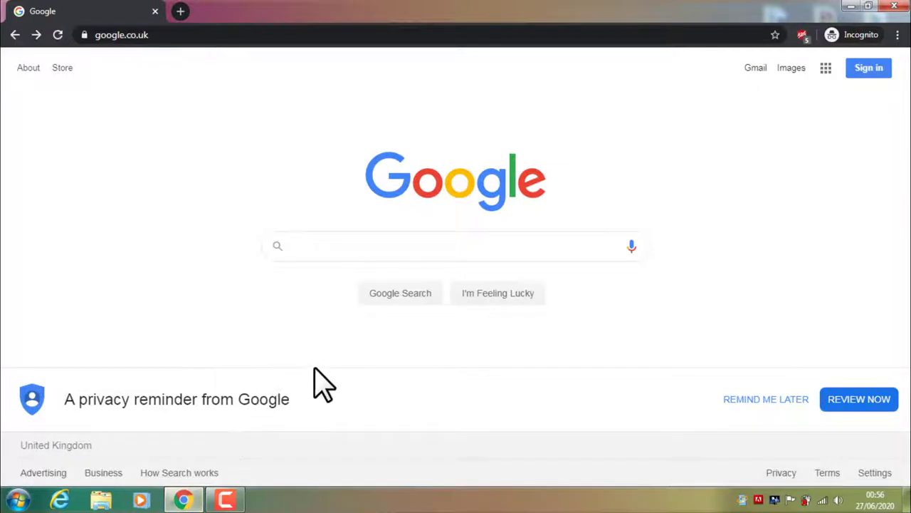
Search Google for "imgburn" and open the Download page of the official ImgBurn website.
text(g)
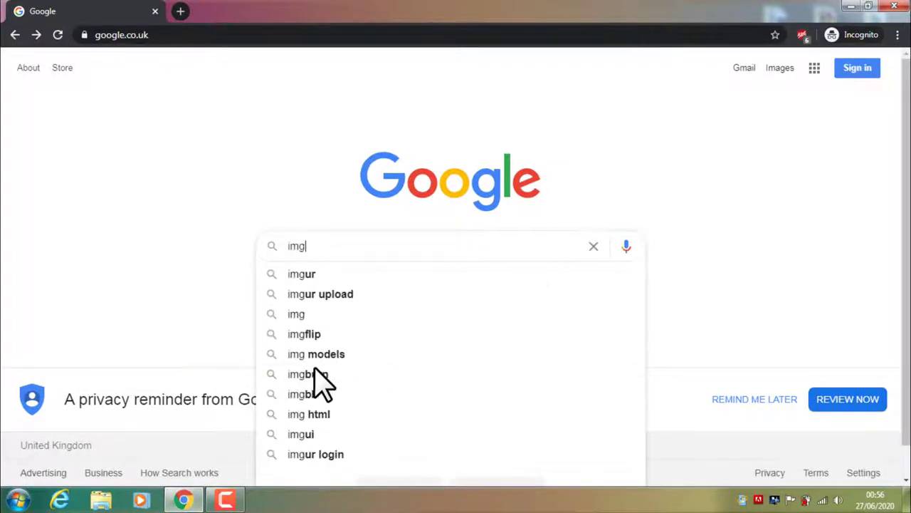
text(burn)
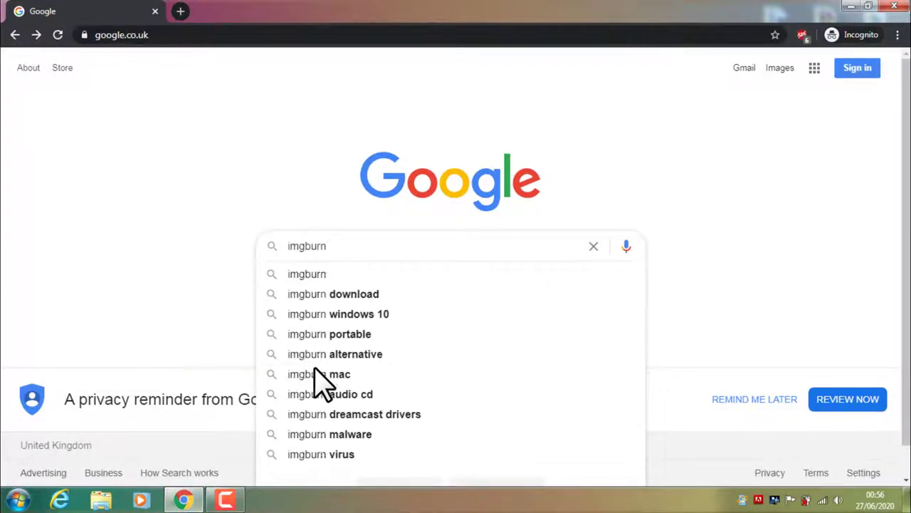
key(Return)
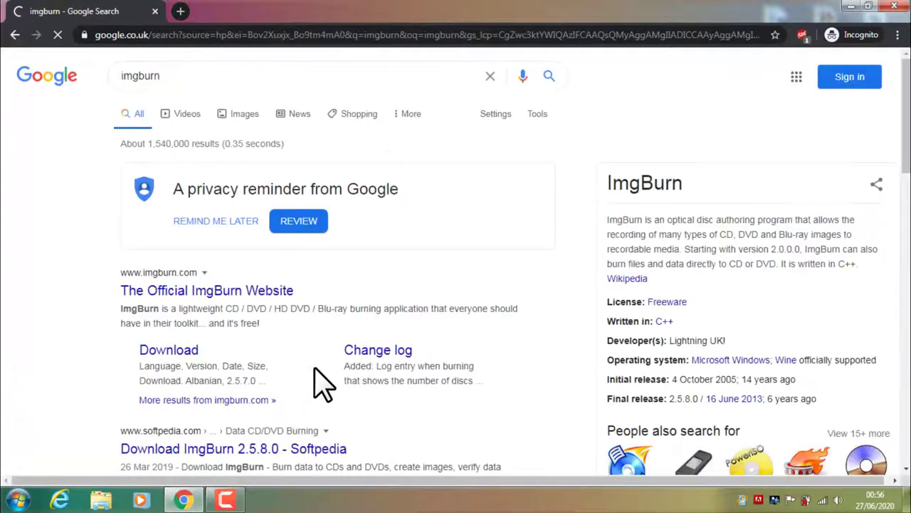
click(183, 356)
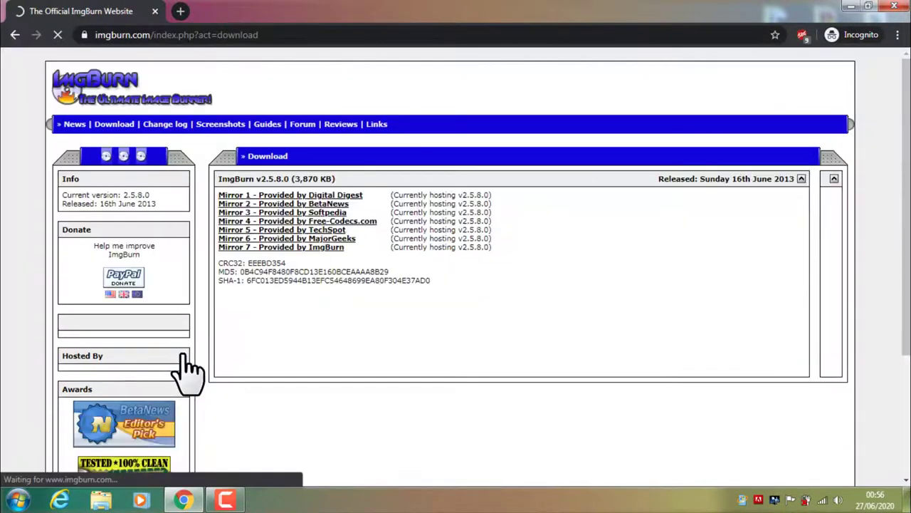
Download Setup_ImgBurn_2.5.8.0.exe from the Digital Digest mirror and launch the installer.
click(321, 195)
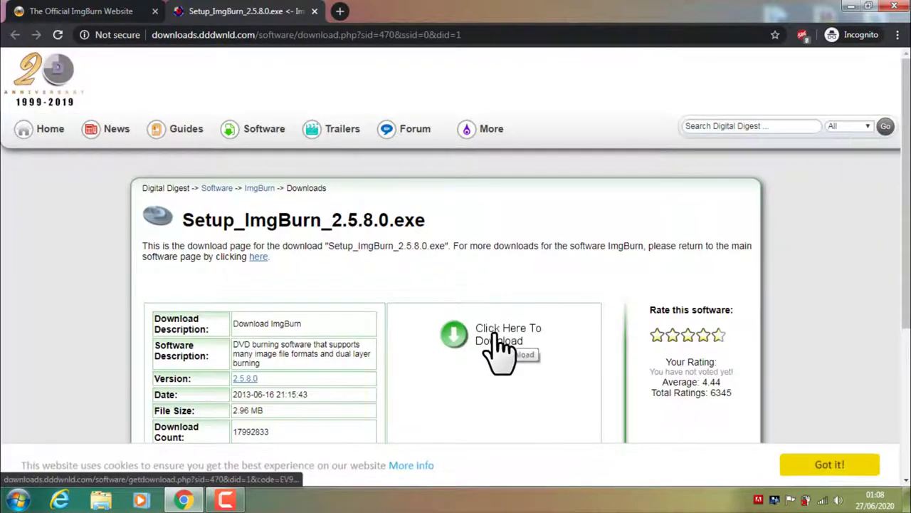
click(500, 349)
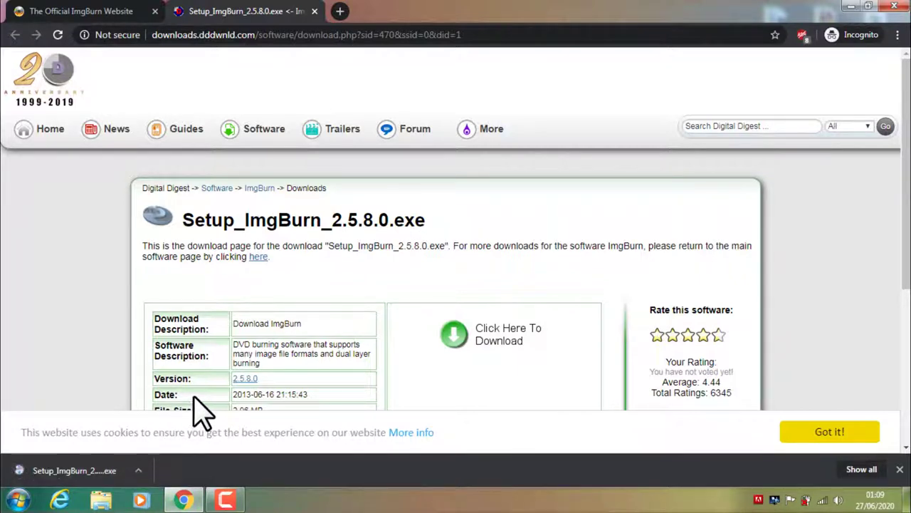
click(103, 477)
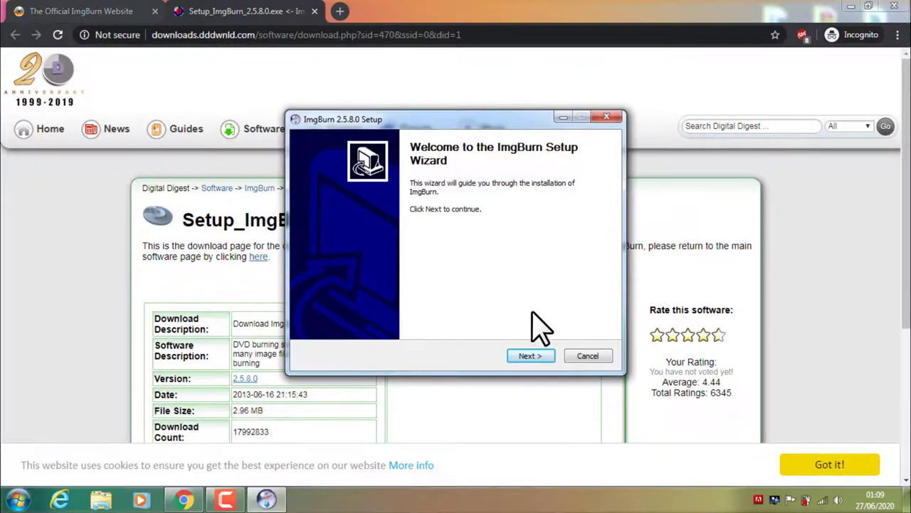
Minimise the browser, accept the ImgBurn licence terms, and install with the Full component set in C:\Program Files (x86)\ImgBurn.
click(844, 6)
click(531, 355)
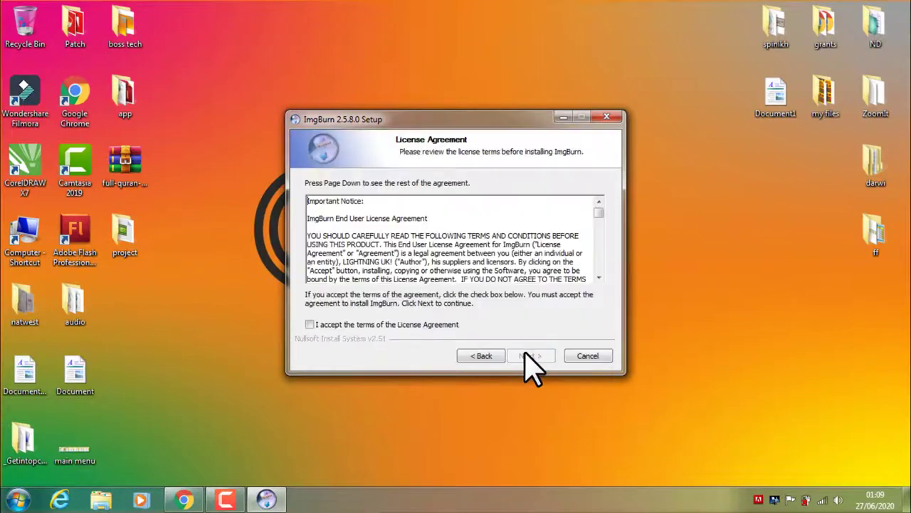
click(436, 326)
click(530, 355)
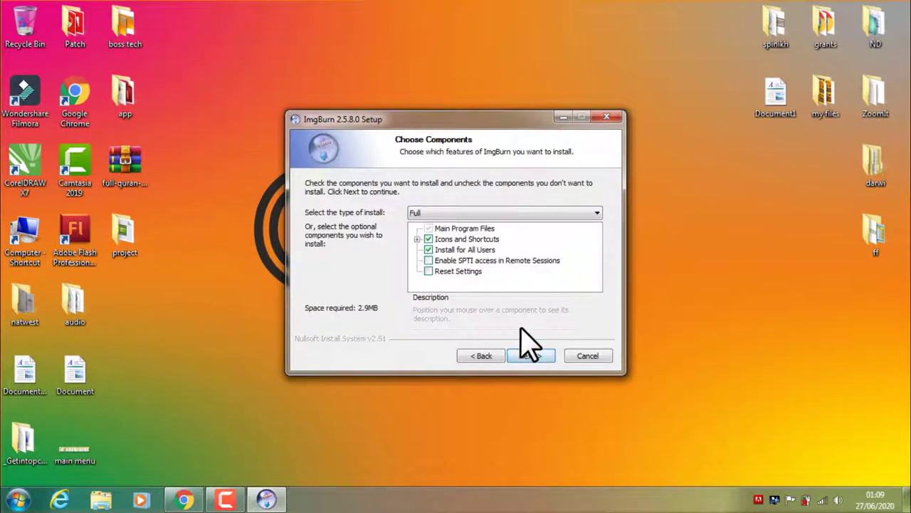
click(533, 360)
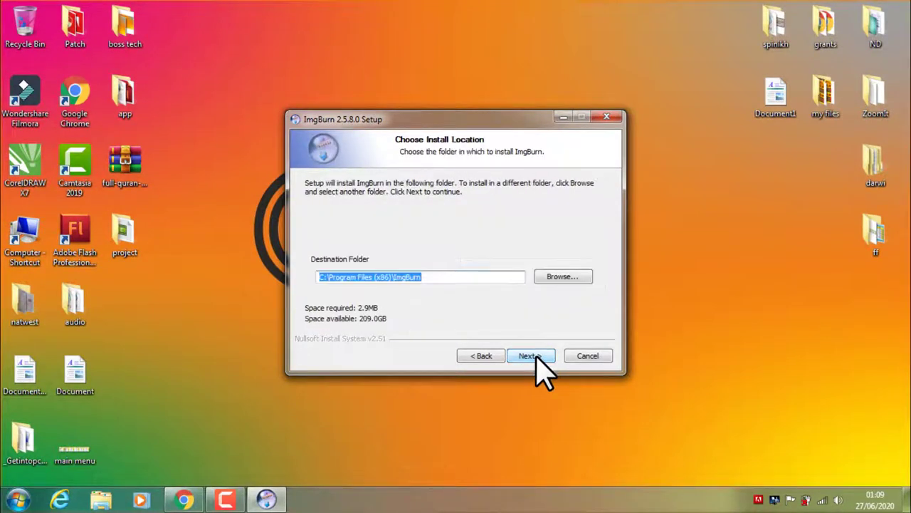
click(535, 357)
click(536, 357)
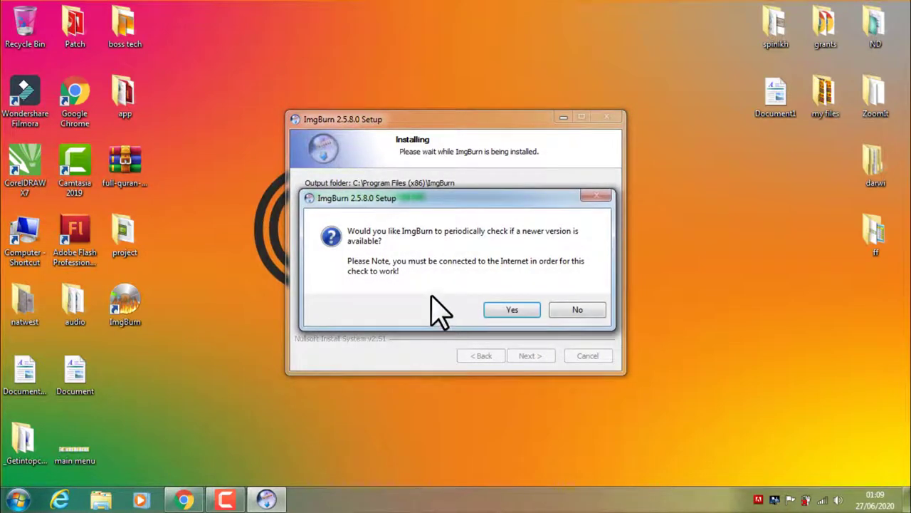
Allow periodic checks for newer ImgBurn versions, close the installation web page, and finish the setup wizard.
click(510, 311)
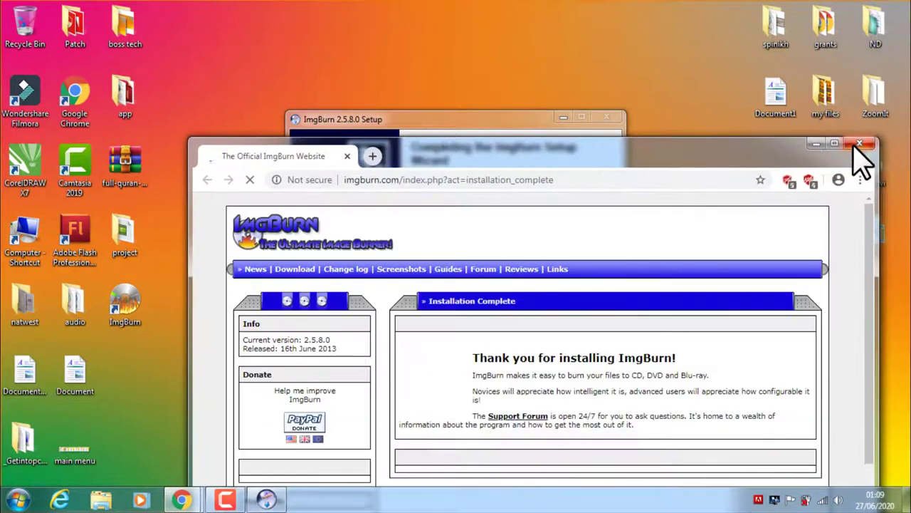
click(863, 151)
click(534, 358)
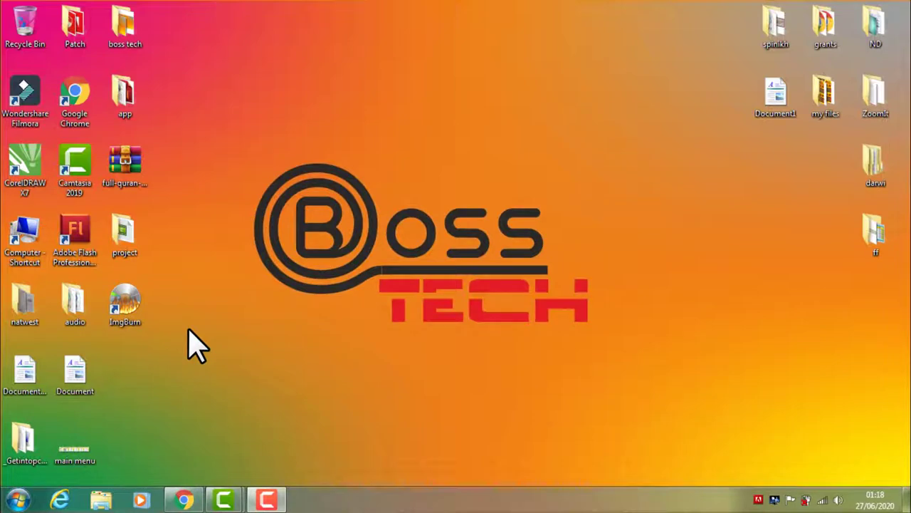
Launch ImgBurn from its desktop shortcut and minimise its window.
double_click(135, 324)
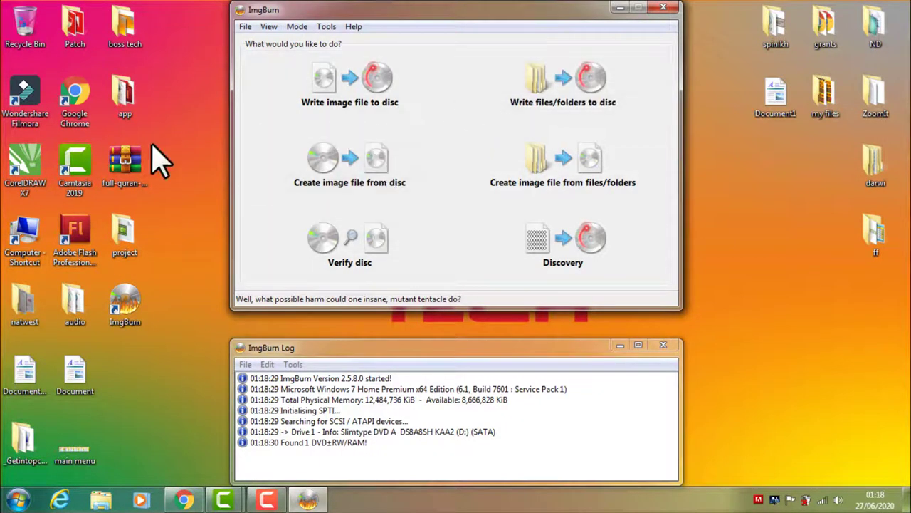
click(621, 7)
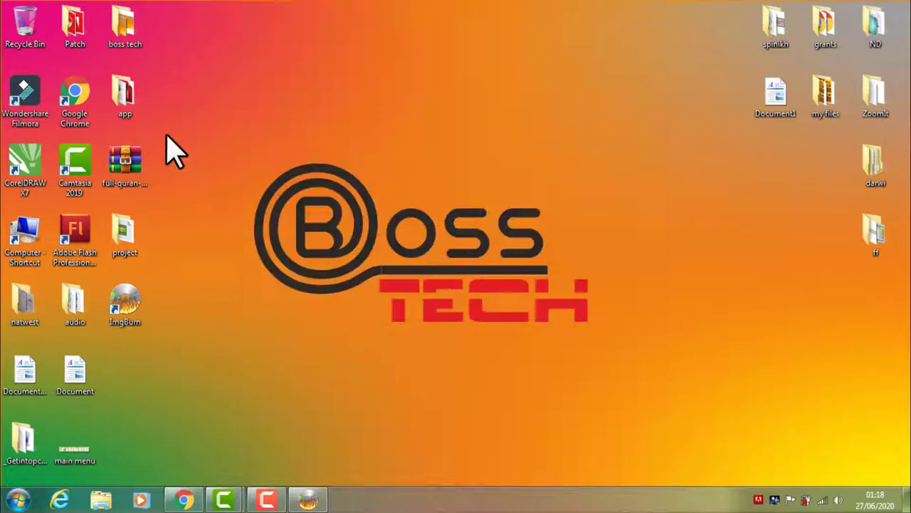
Look through the MP3 files in the alafasy folder of full-quran-al-afasy.zip, and close the archive.
double_click(132, 162)
double_click(273, 237)
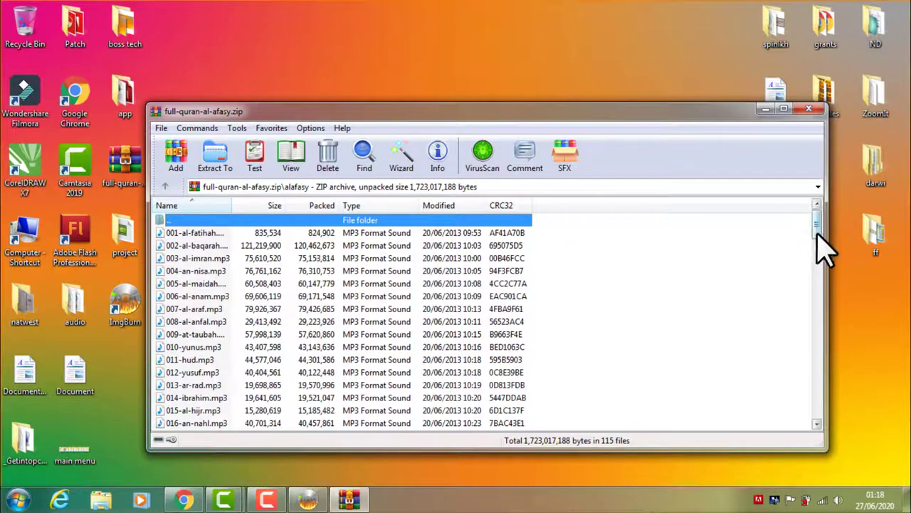
drag(816, 228, 817, 342)
click(810, 108)
Move the full-quran-al-afasy archive to a free area of the desktop and extract it to a full-quran-al-afasy folder.
drag(126, 169, 346, 143)
right_click(344, 132)
click(332, 121)
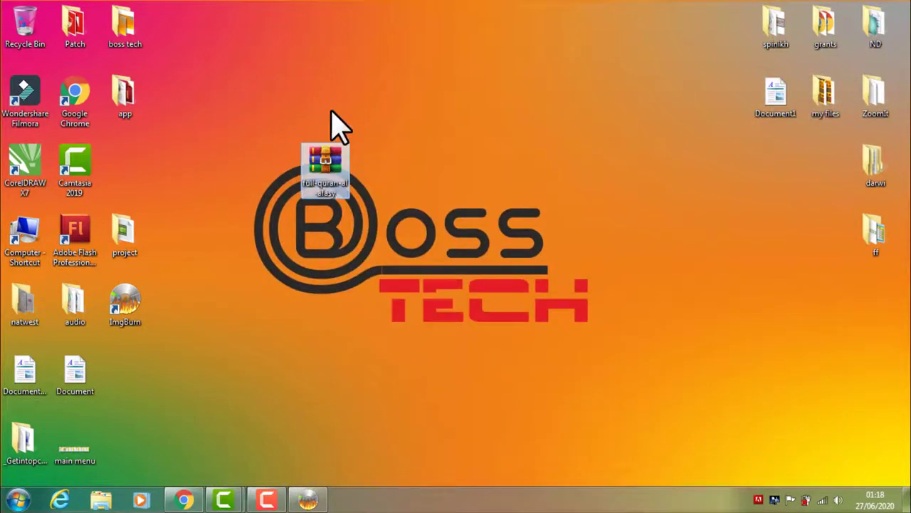
drag(325, 173, 330, 117)
right_click(330, 117)
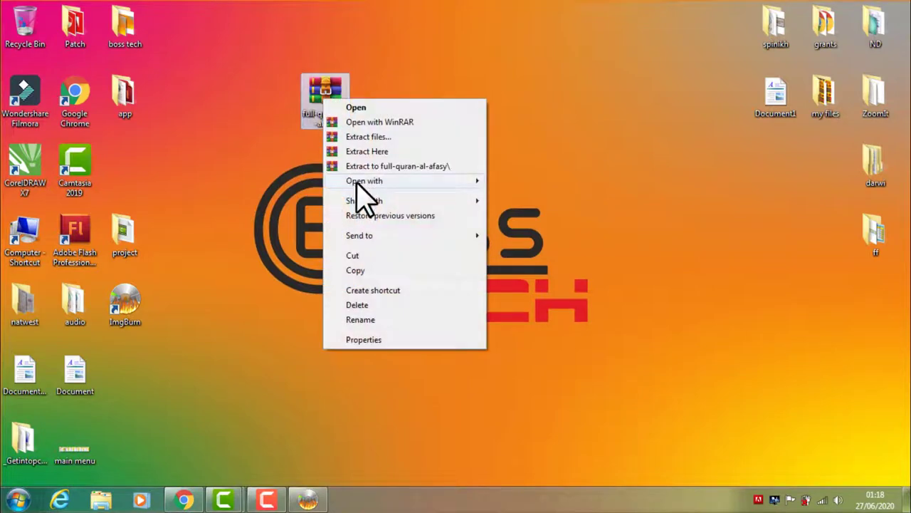
click(386, 166)
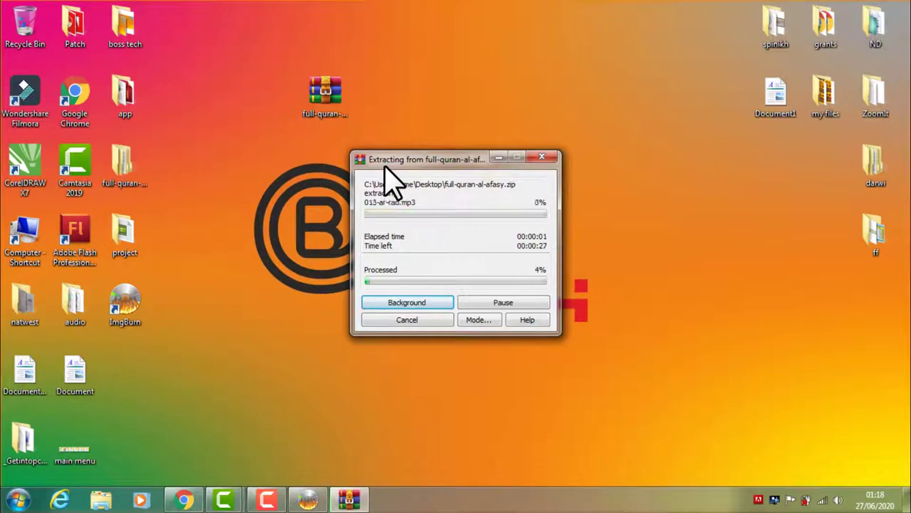
Check in Computer whether DVD RW Drive (D:) contains a disc, dismiss the dialog, and close the window.
click(98, 499)
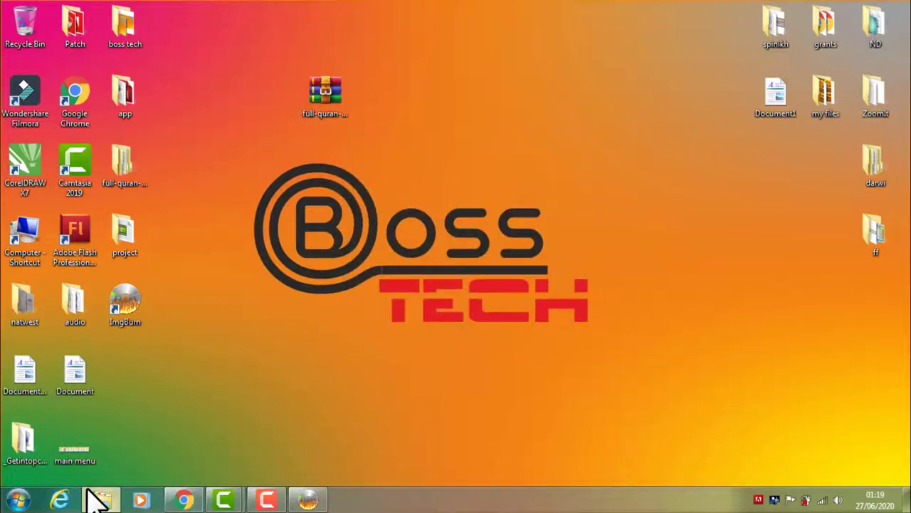
click(316, 310)
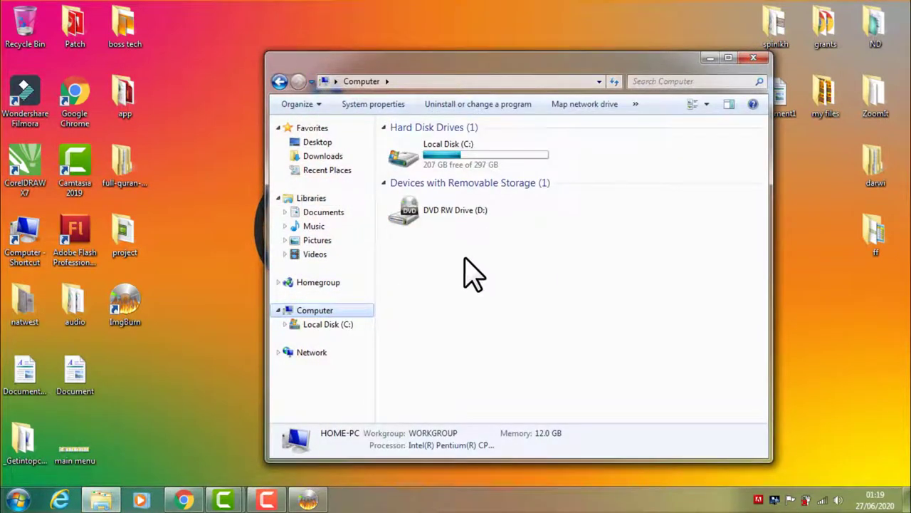
double_click(466, 217)
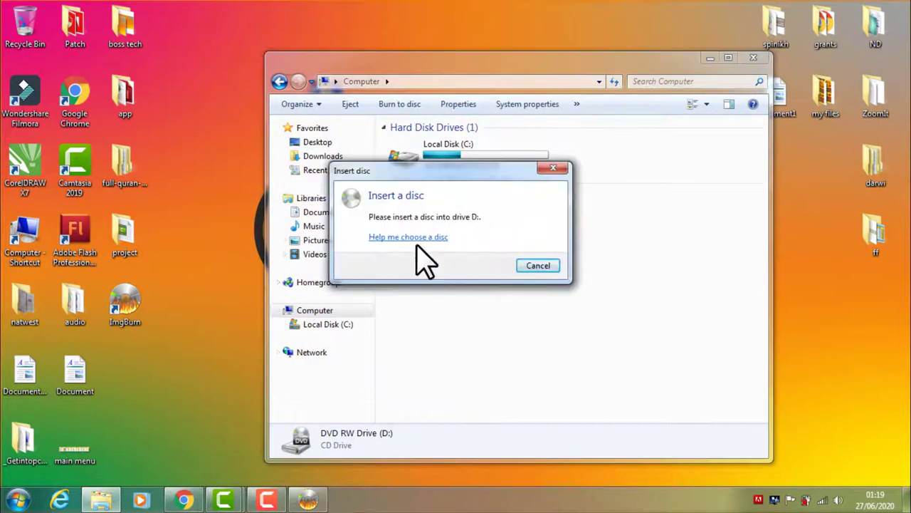
click(539, 266)
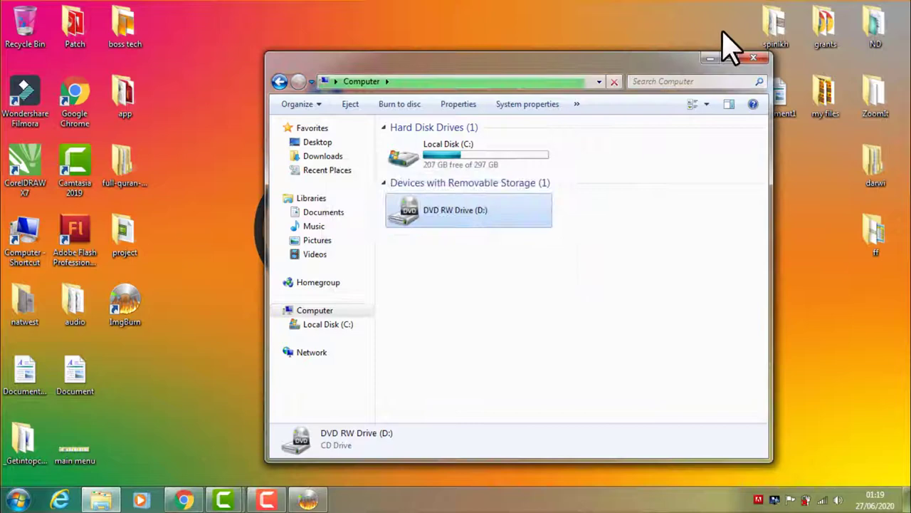
click(752, 58)
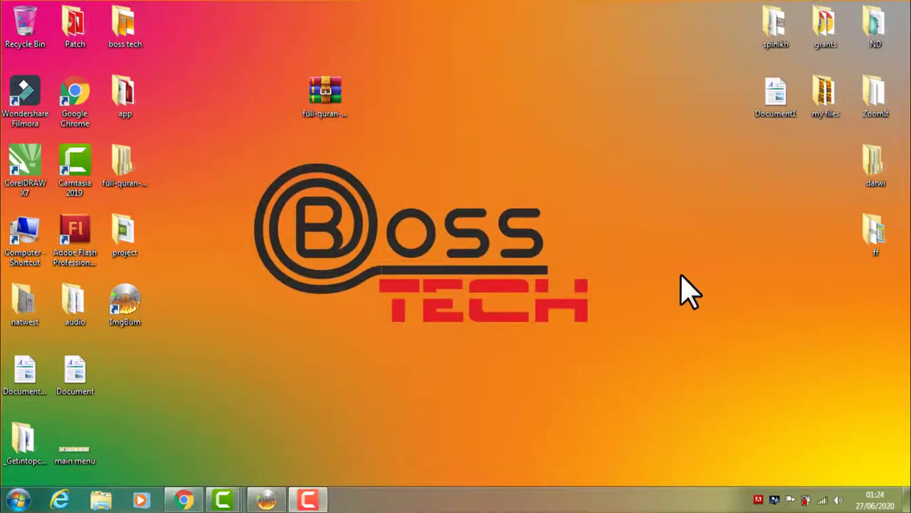
Check the blank disc in DVD RW Drive (D:), cancel the Burn a Disc dialog, and close the Computer window.
double_click(32, 257)
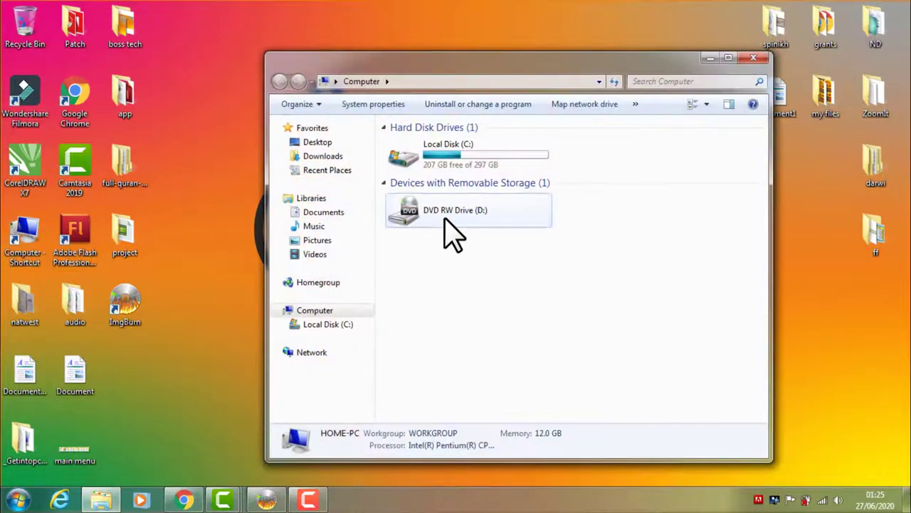
double_click(446, 221)
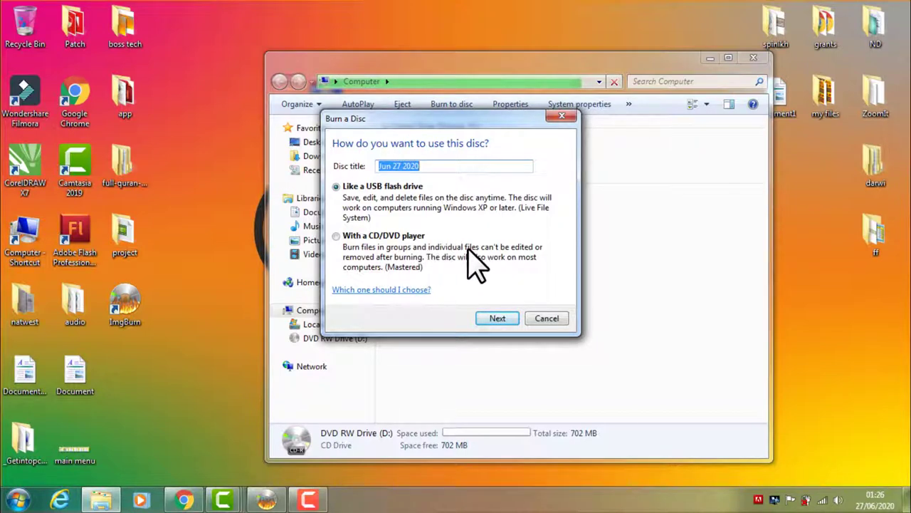
click(569, 118)
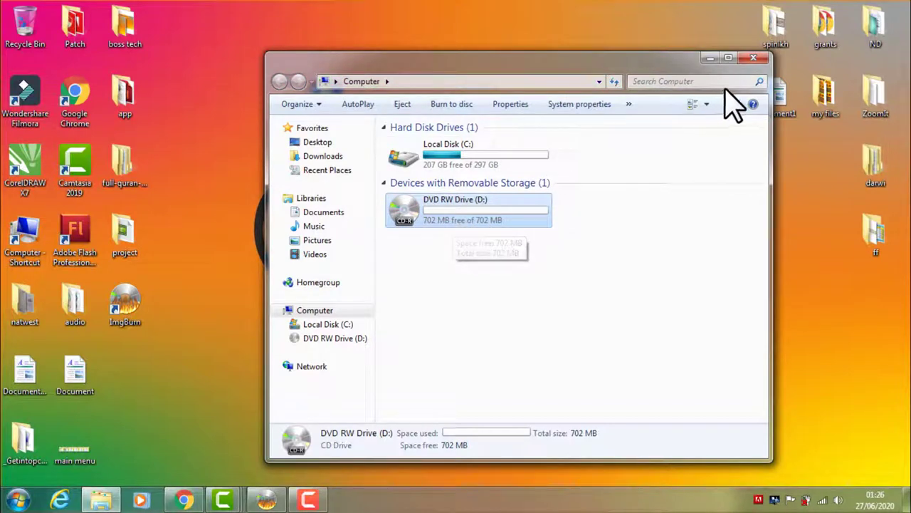
click(753, 58)
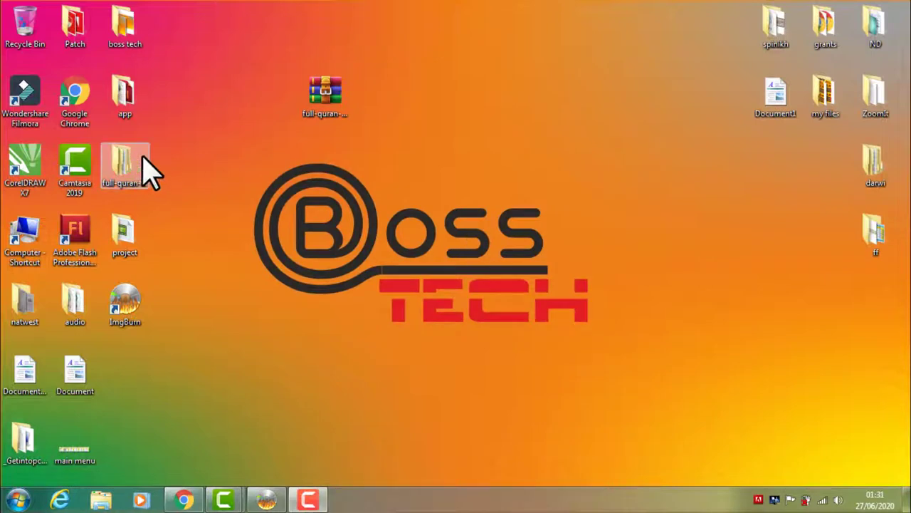
Move the extracted full-quran-al-afasy folder beside the archive on the desktop, and delete the ZIP archive to the Recycle Bin.
drag(150, 171, 434, 113)
click(339, 113)
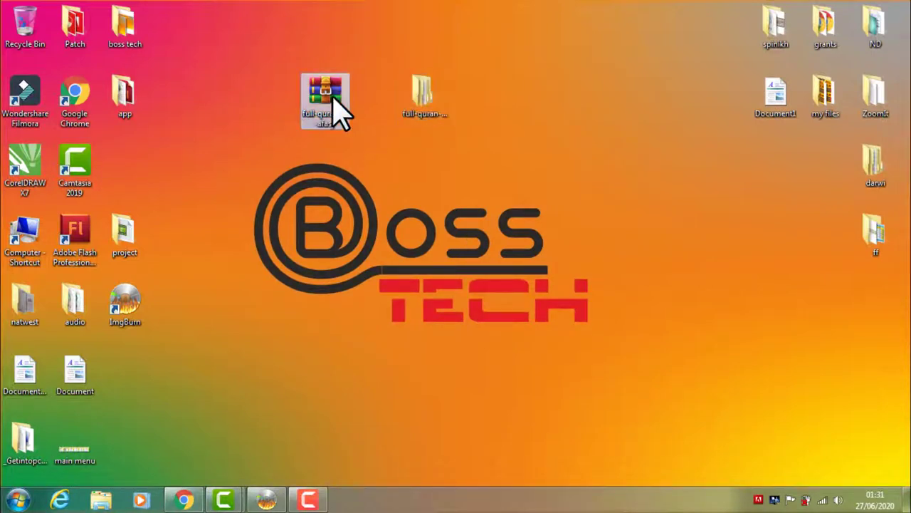
right_click(339, 114)
click(378, 305)
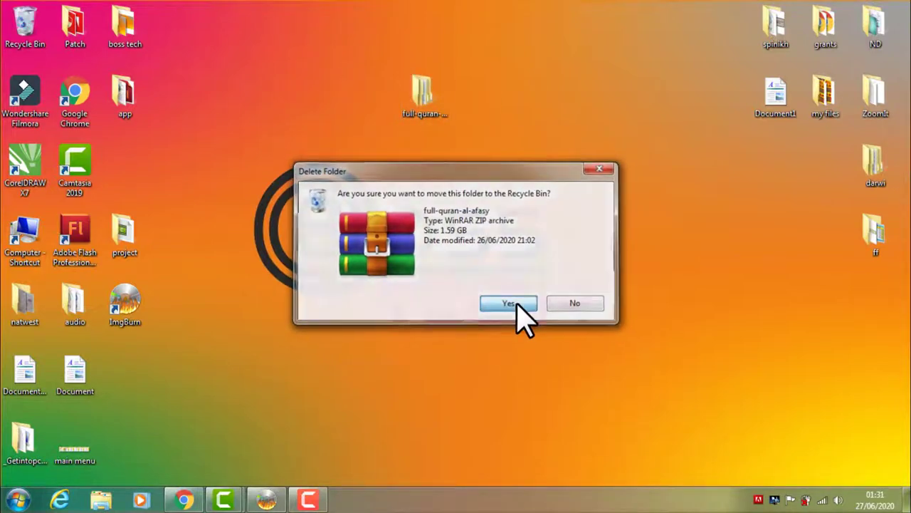
click(509, 304)
Open the extracted full-quran-al-afasy folder and its alafasy subfolder to view the contents.
double_click(420, 92)
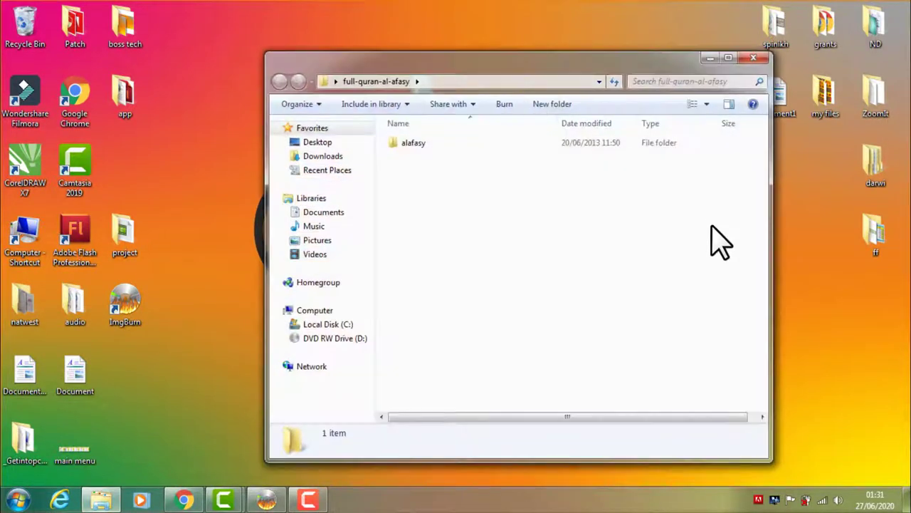
double_click(513, 143)
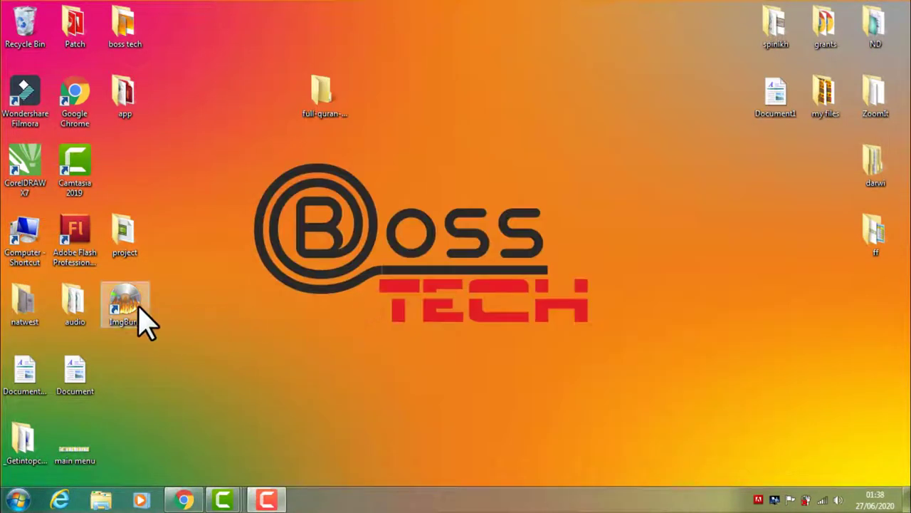
Launch ImgBurn in Write files/folders to disc mode and show the device information for the inserted disc.
double_click(137, 307)
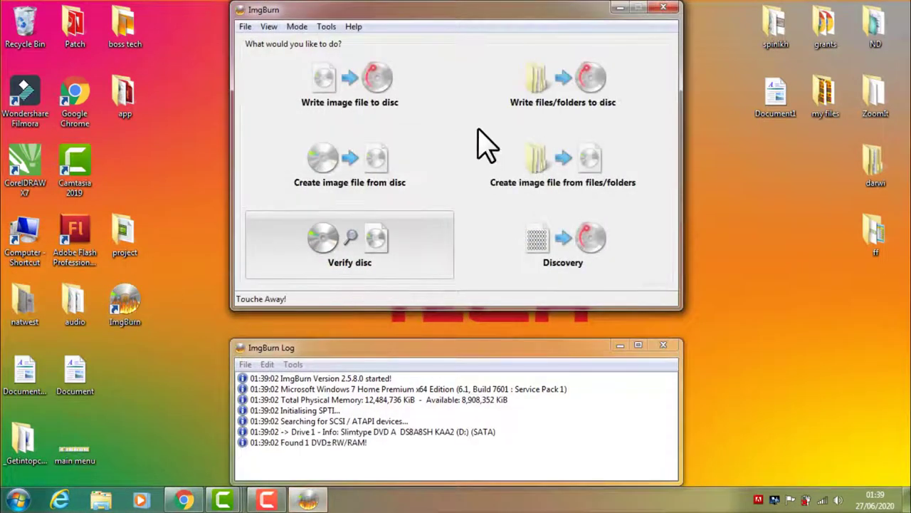
click(552, 93)
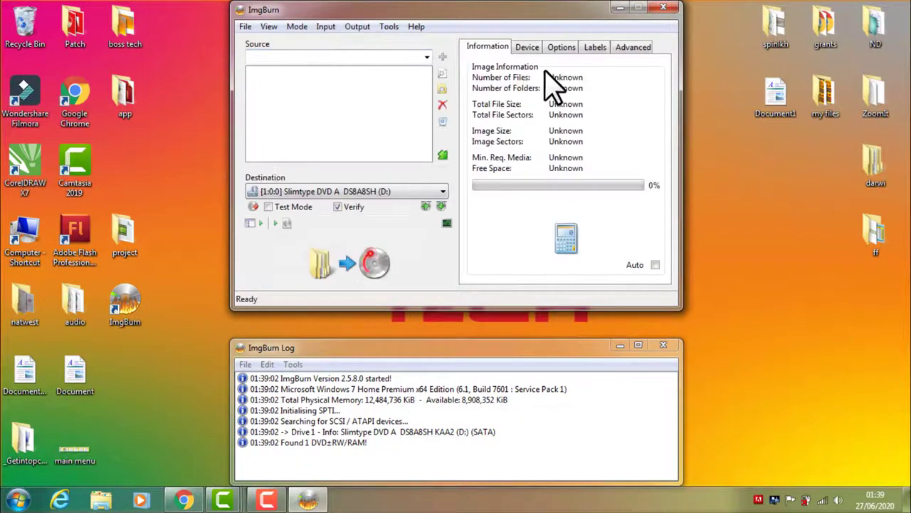
click(530, 47)
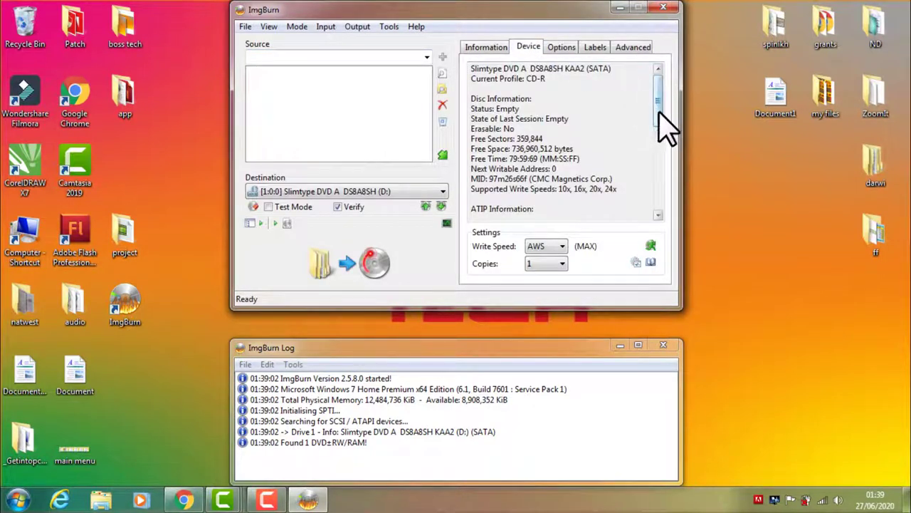
Check the blank disc's free space in the device information, and return to the image information.
drag(657, 113, 657, 118)
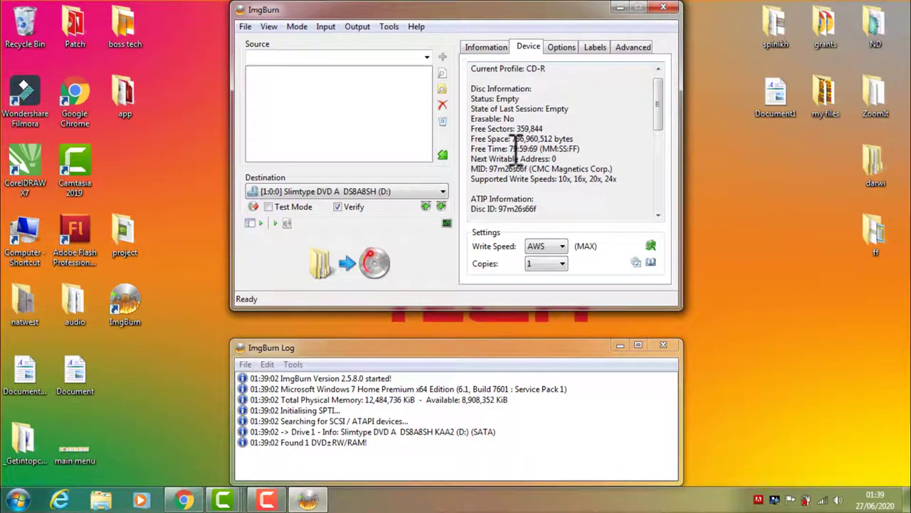
drag(515, 150, 573, 139)
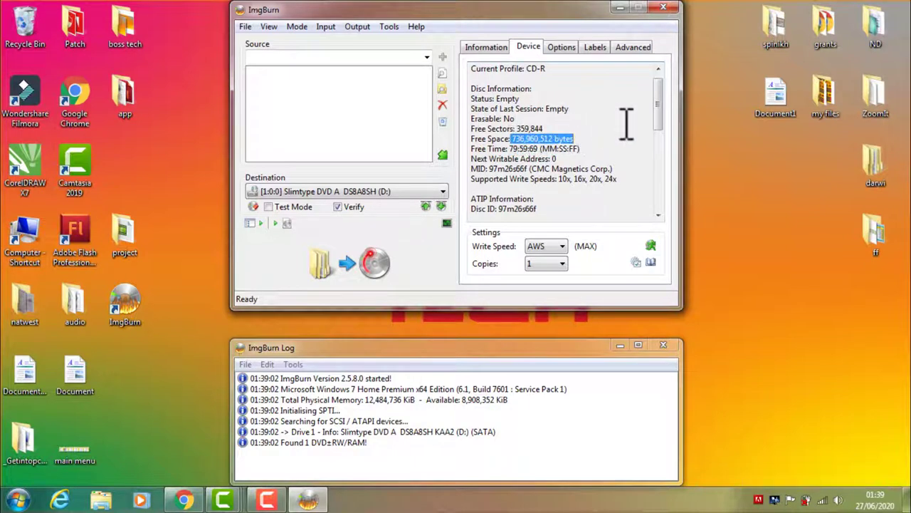
mouse_move(657, 128)
mouse_down()
mouse_move(663, 181)
mouse_move(657, 112)
mouse_up()
click(487, 48)
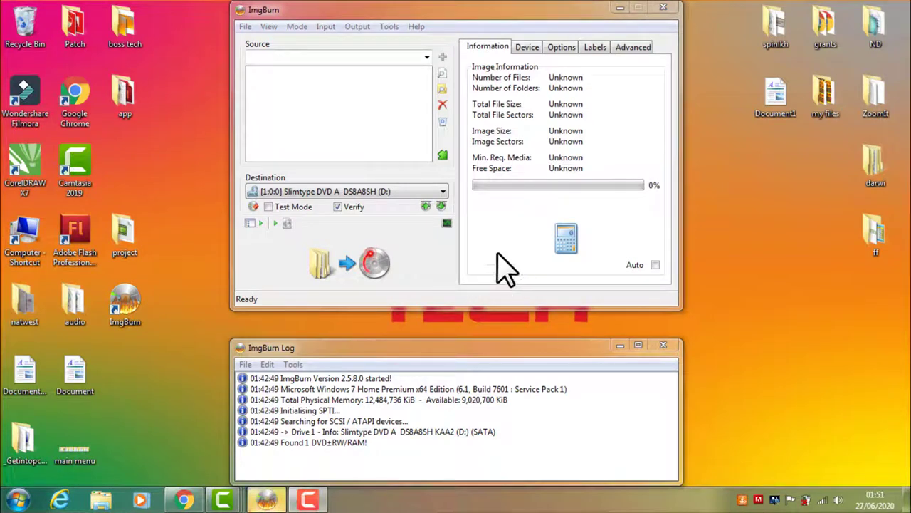
Minimize ImgBurn, open the alafasy subfolder inside full-quran-al-afasy, and check the file size of 001-al-fatihah in its properties.
click(619, 7)
double_click(324, 114)
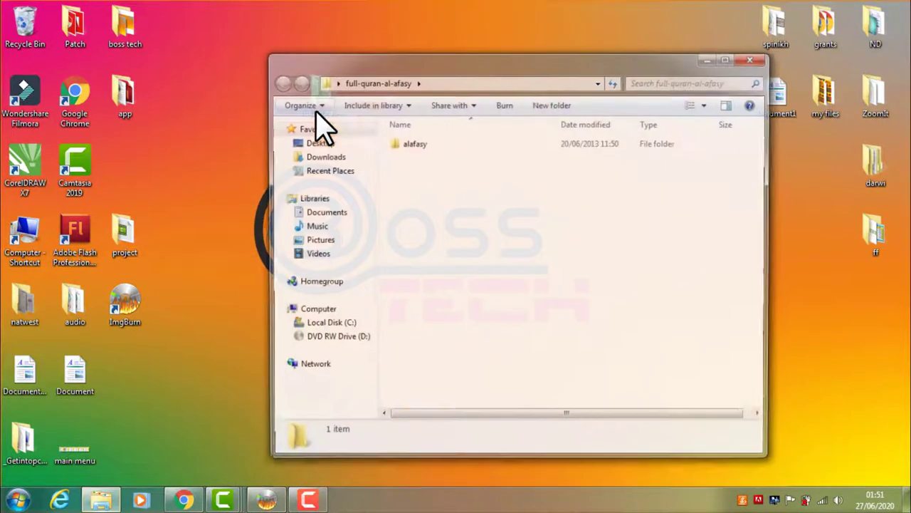
double_click(422, 157)
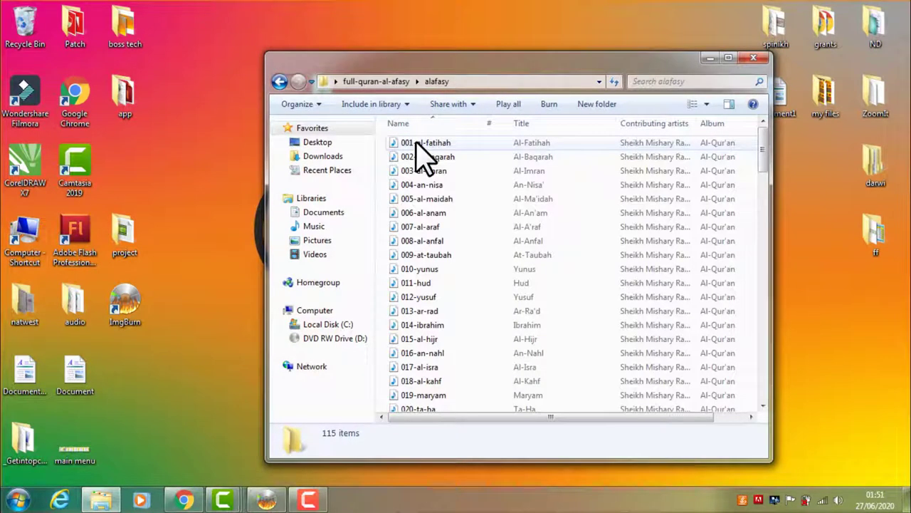
click(417, 142)
right_click(416, 142)
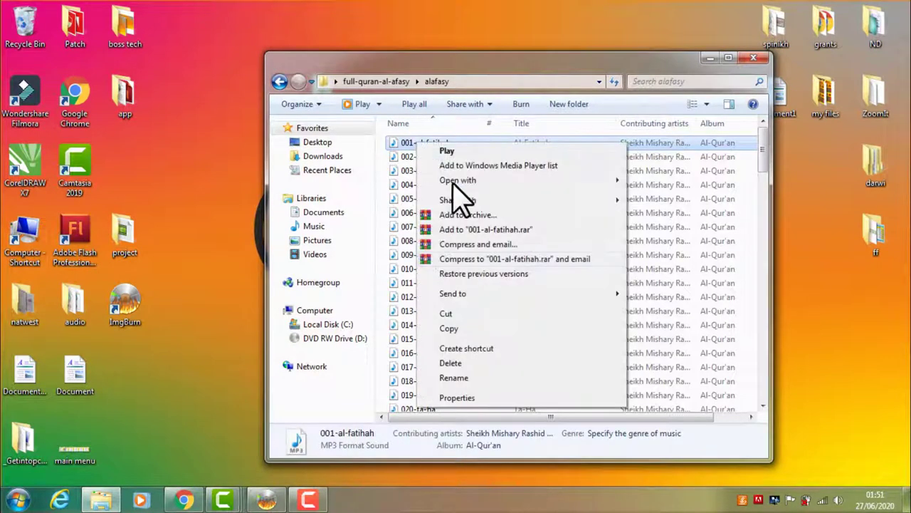
click(458, 398)
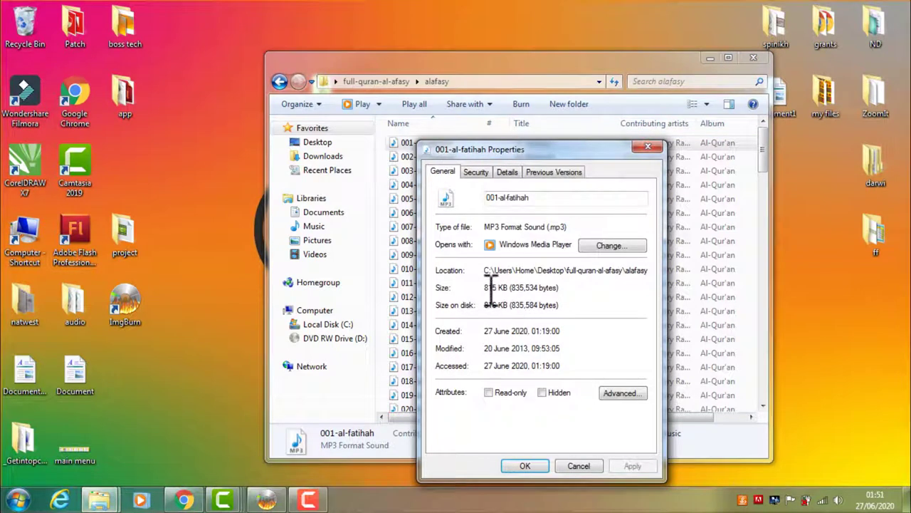
drag(512, 292, 480, 292)
drag(487, 287, 571, 289)
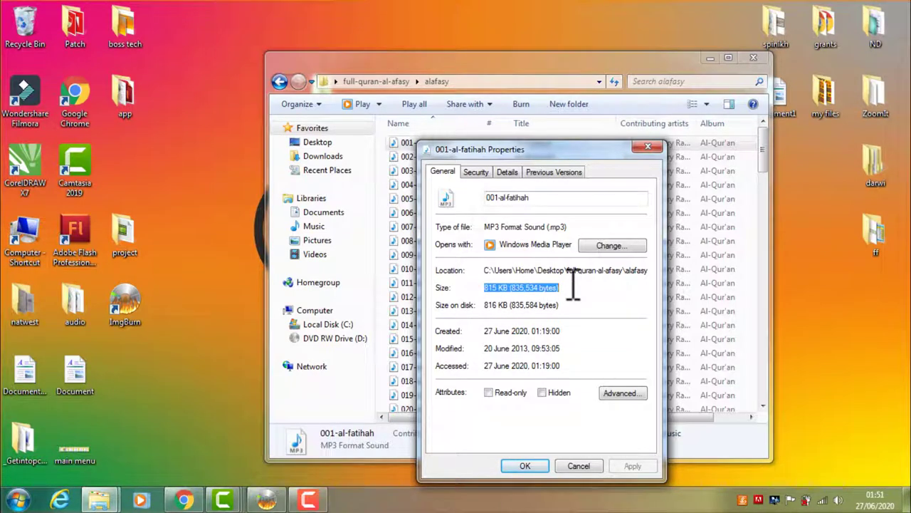
click(648, 148)
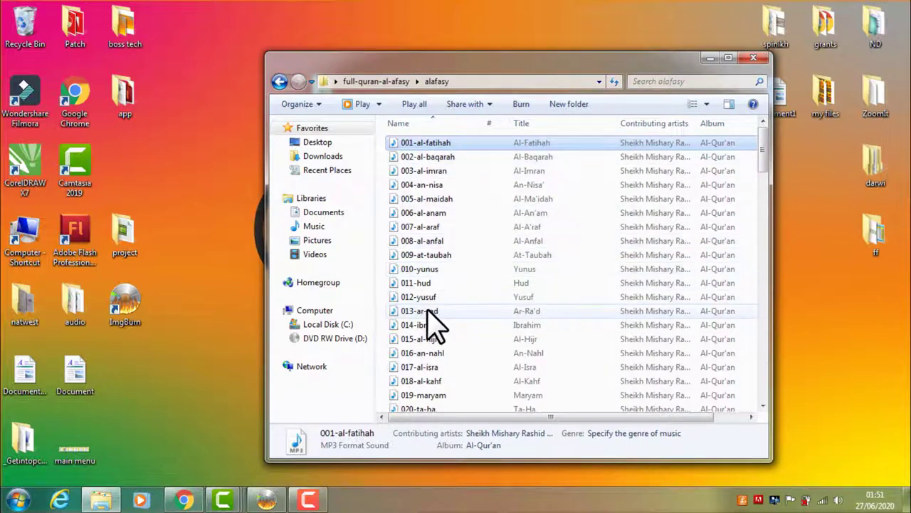
Check the combined size of files 001-al-fatihah to 015-al-hijr and compare it with the free space on DVD RW Drive (D:).
shift+click(423, 339)
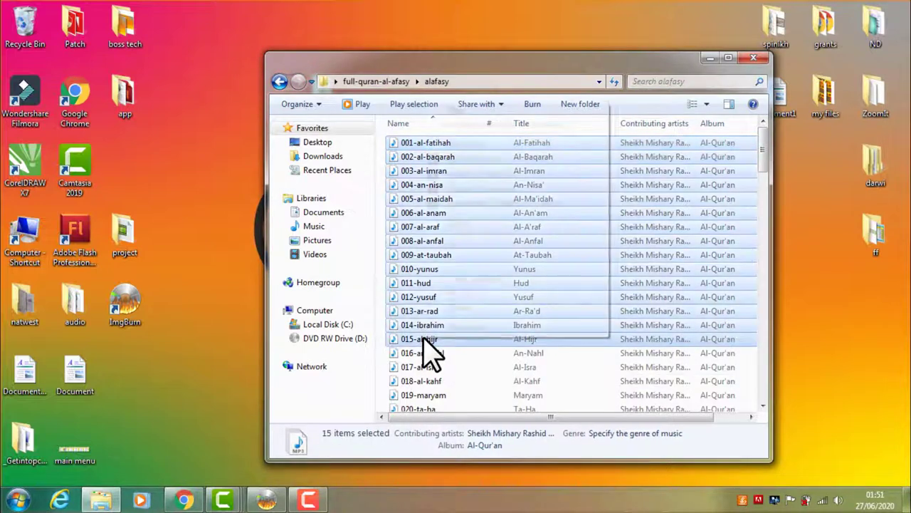
right_click(423, 339)
click(450, 328)
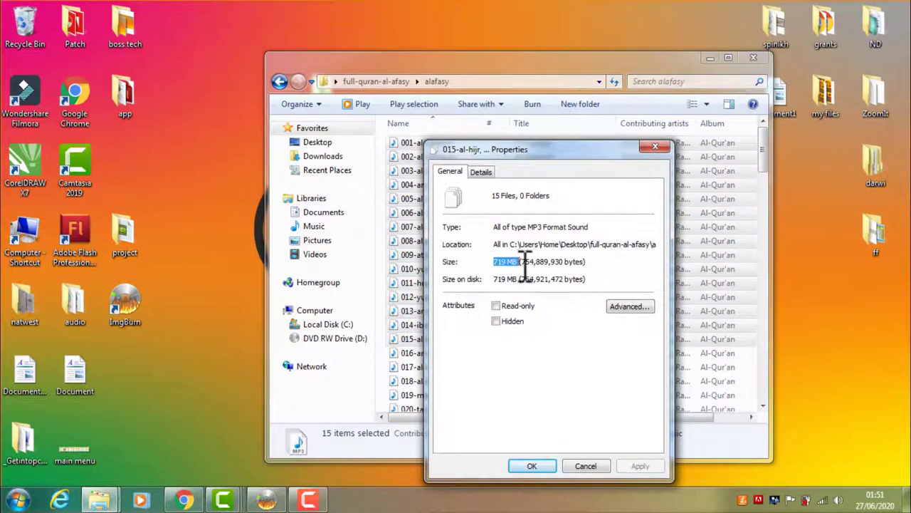
double_click(29, 231)
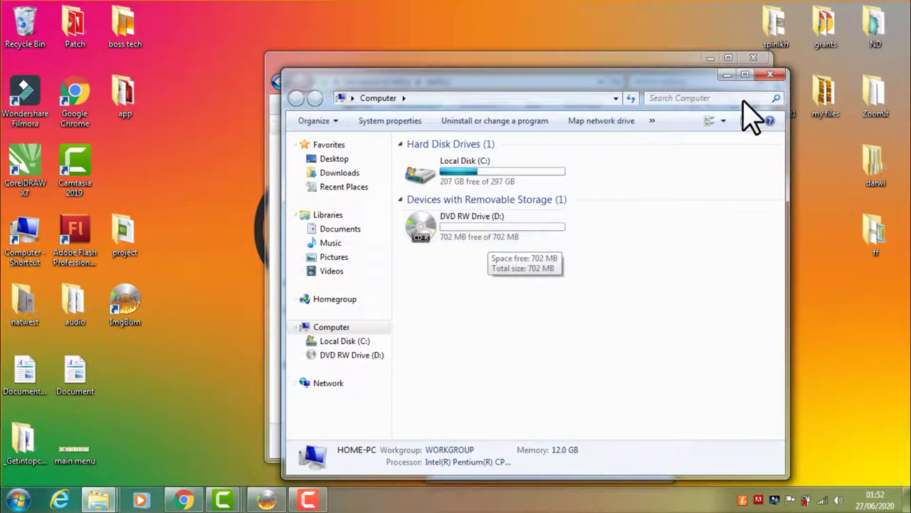
click(771, 74)
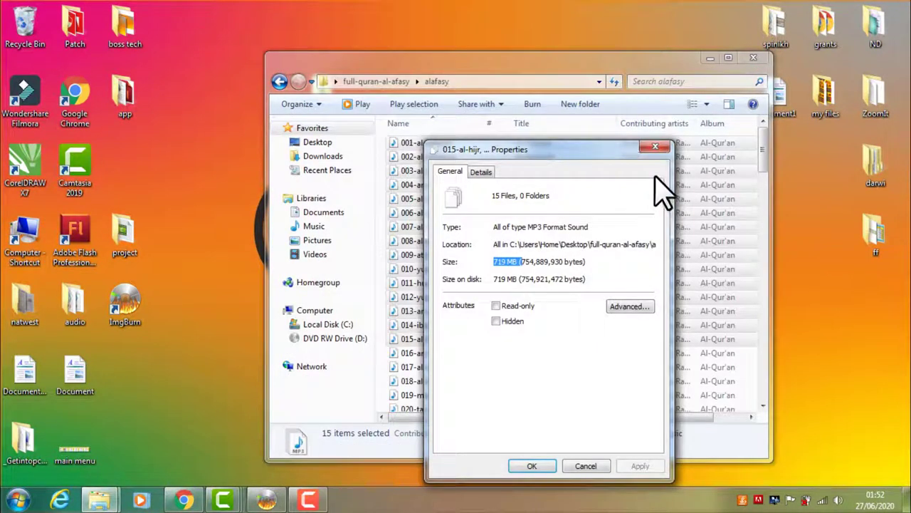
click(656, 148)
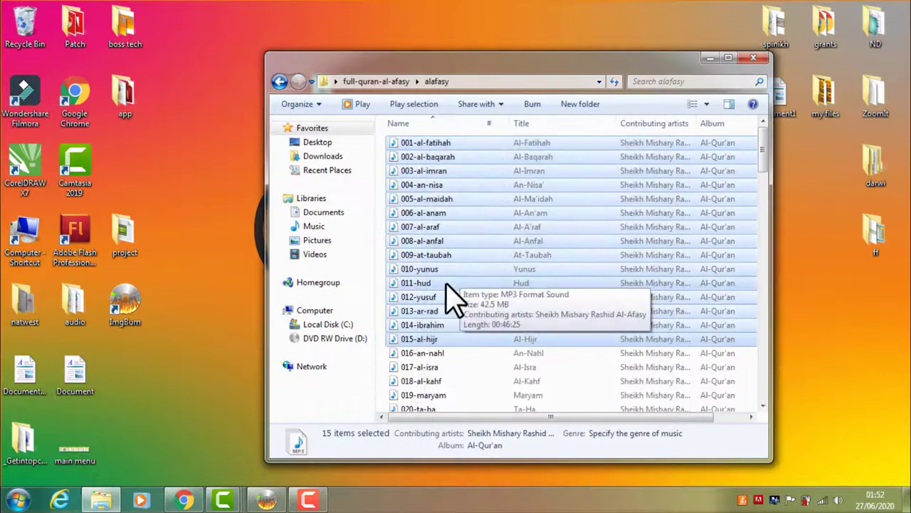
Check the combined size of files 001-al-fatihah to 013-ar-rad against the disc's free space, and close the properties and folder windows.
shift+click(418, 311)
right_click(420, 311)
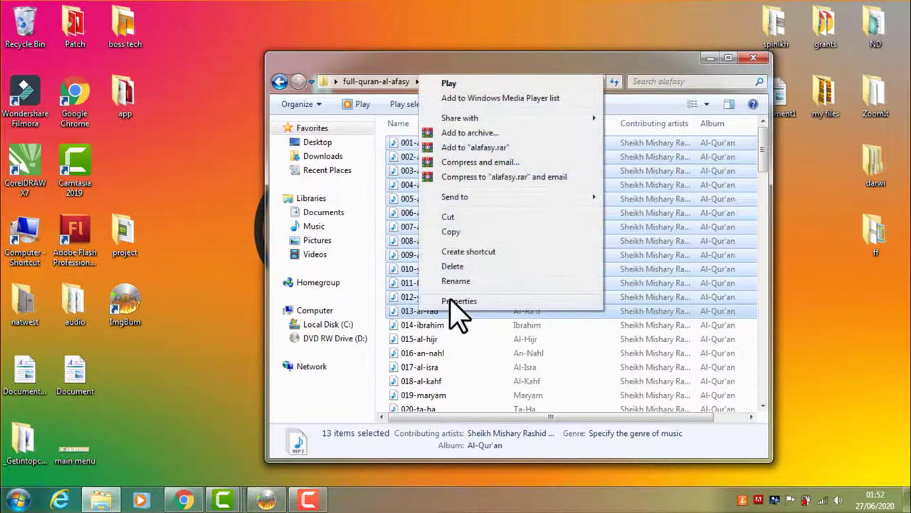
click(459, 301)
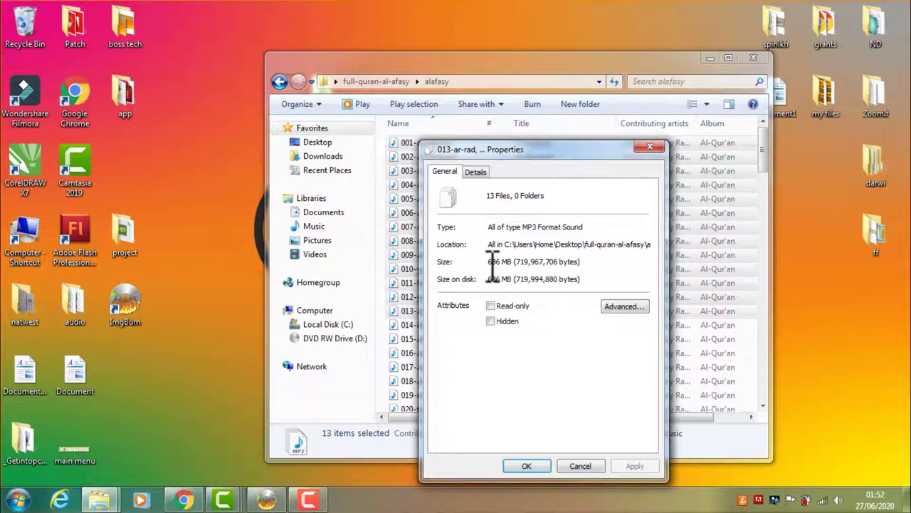
drag(491, 265, 604, 264)
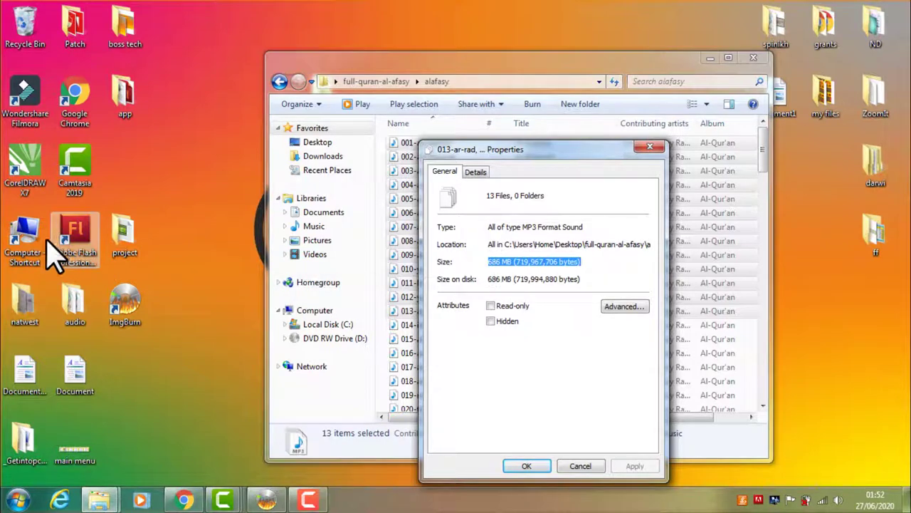
double_click(23, 243)
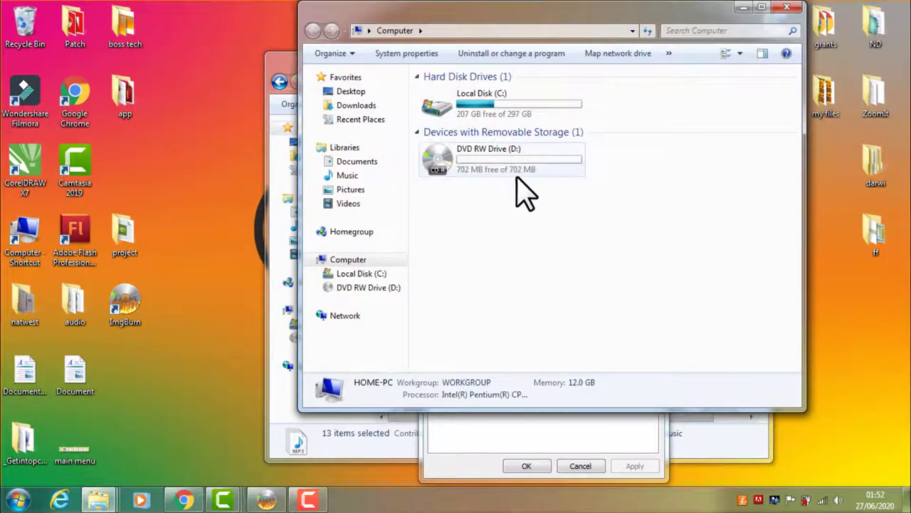
click(789, 8)
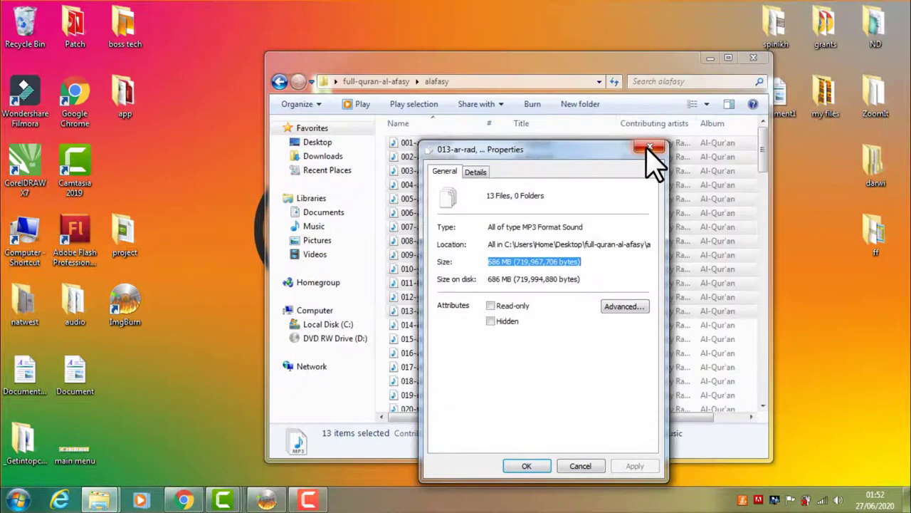
click(653, 148)
click(755, 60)
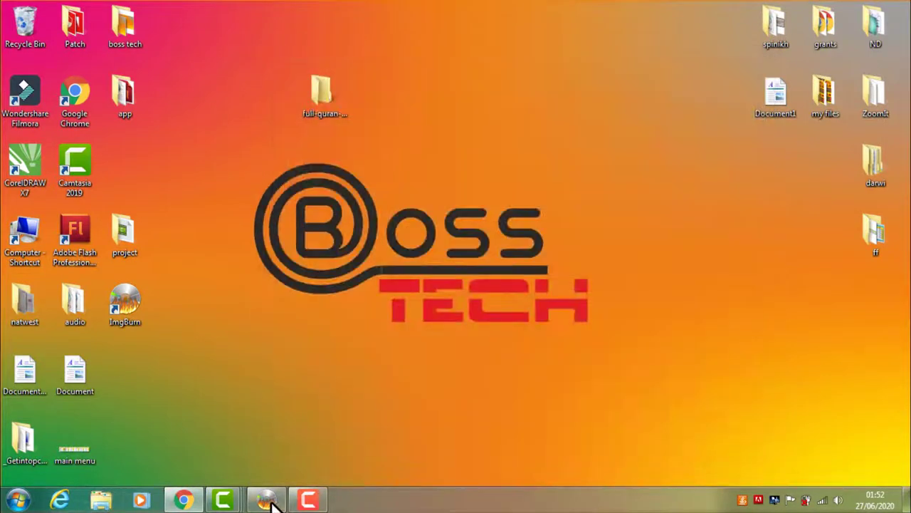
Restore ImgBurn and add the files 001-al-fatihah to 013-ar-rad from the alafasy folder as the source.
click(266, 498)
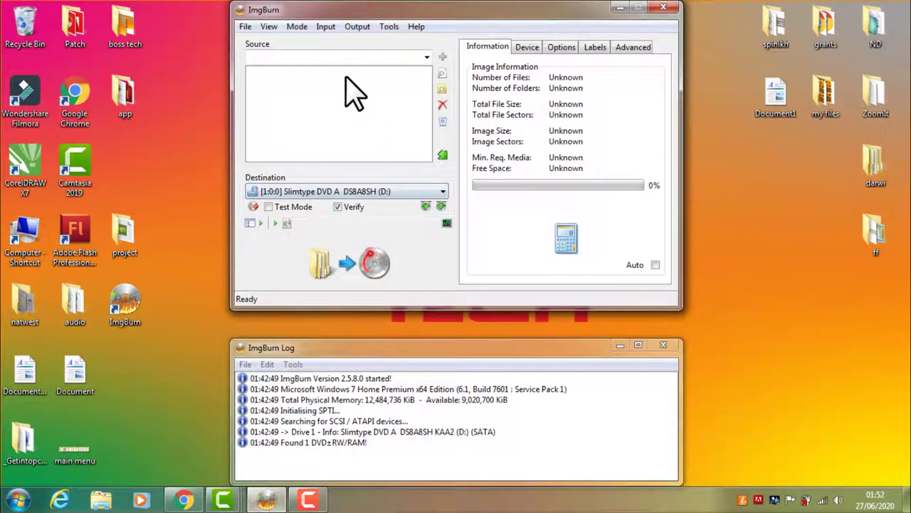
click(441, 73)
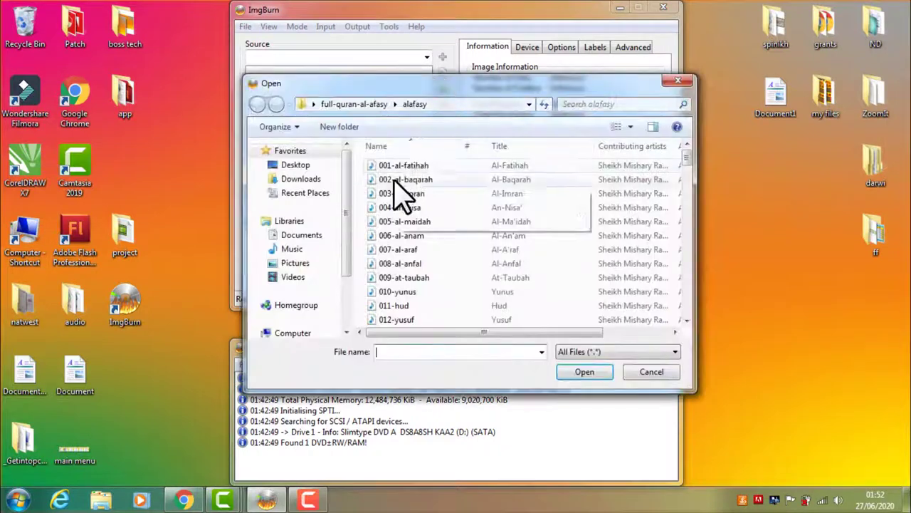
click(411, 165)
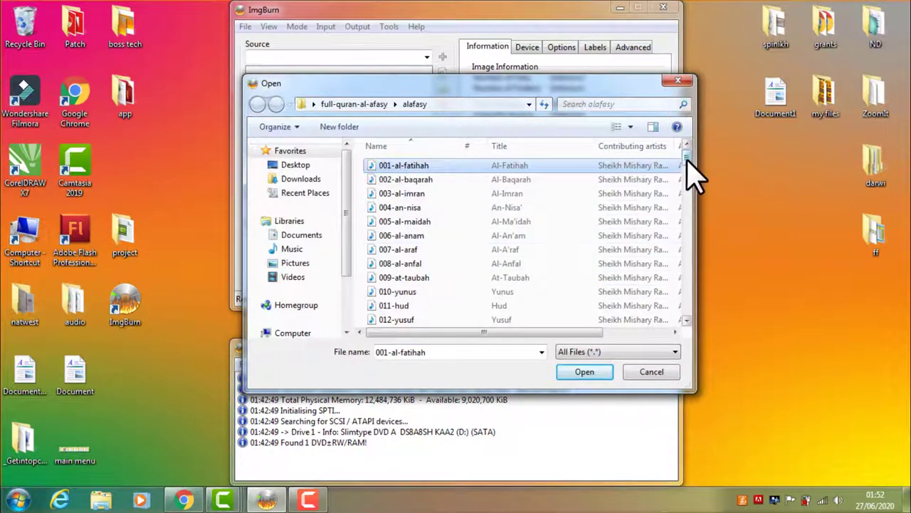
click(686, 321)
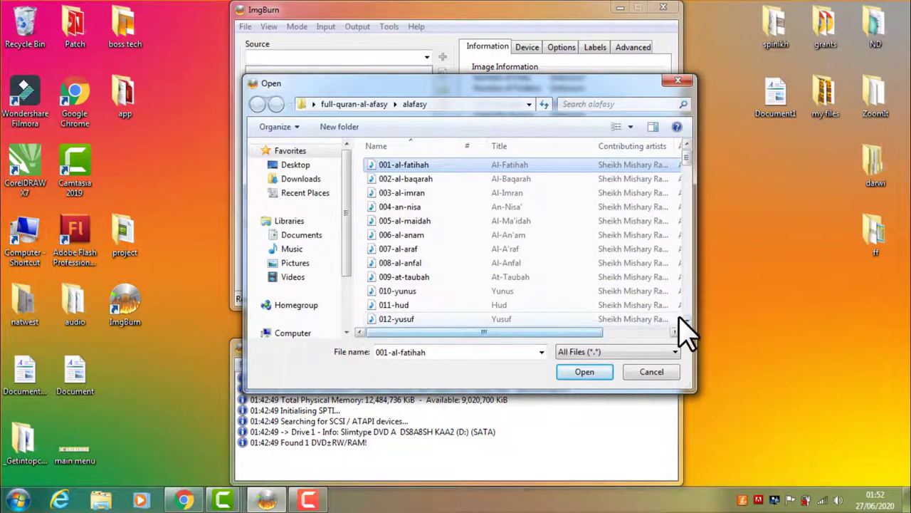
click(687, 321)
click(686, 320)
shift+click(443, 306)
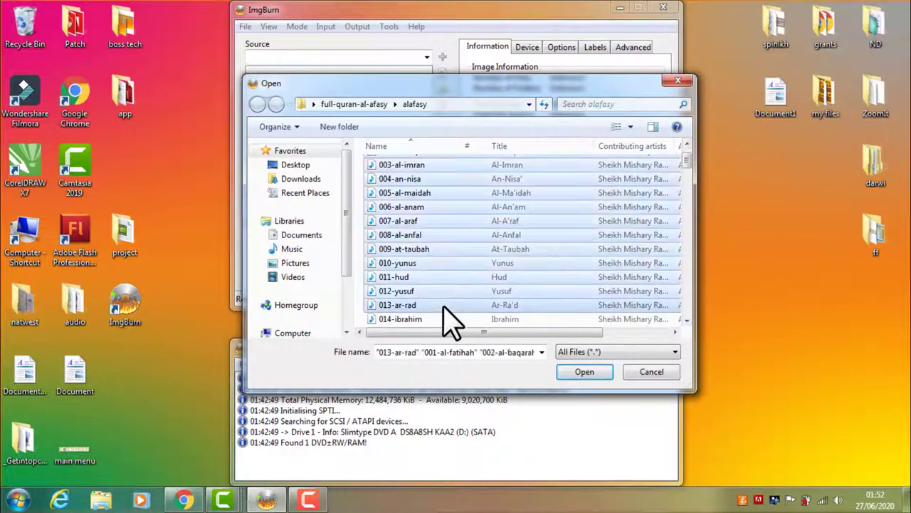
click(603, 372)
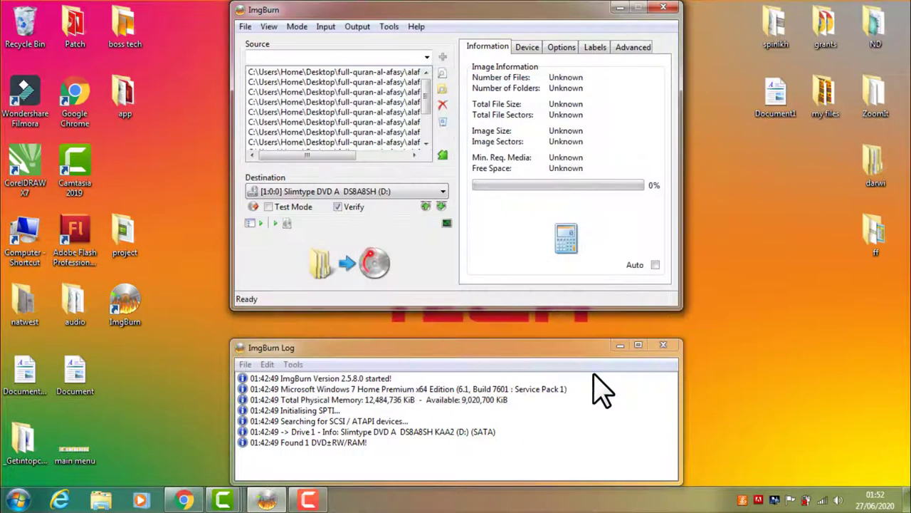
Burn the source files to the disc, accepting the ISO9660 + Joliet file system adjustment and the volume label alafasy.
click(349, 264)
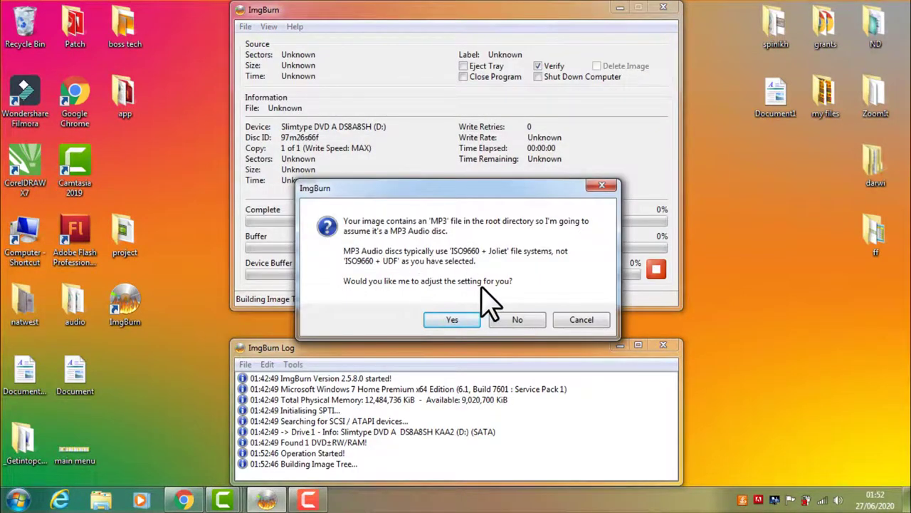
click(453, 320)
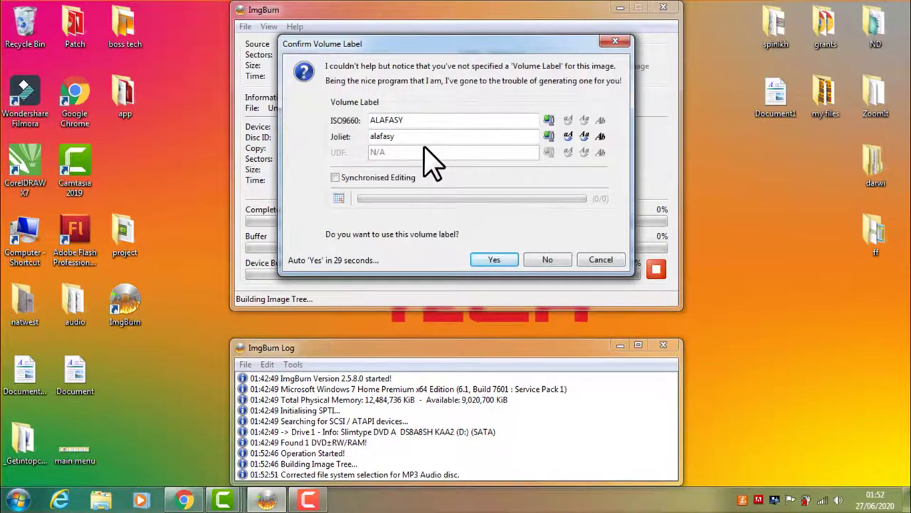
click(497, 260)
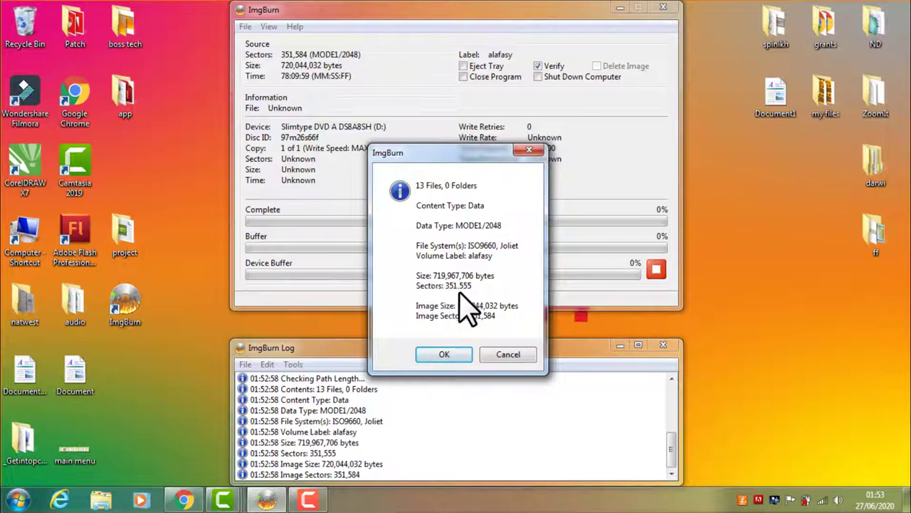
click(444, 354)
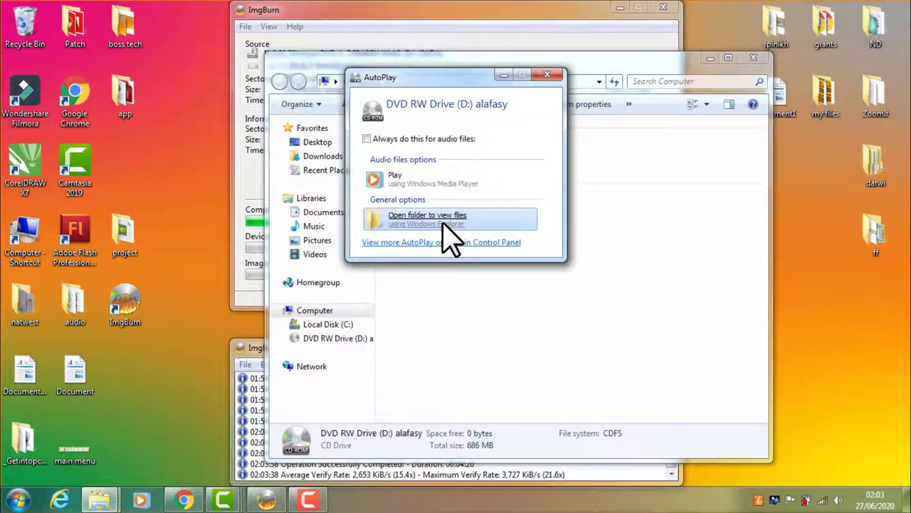
Play the burned disc in a maximized Windows Media Player, skip through several tracks to test them, and close the player.
click(410, 188)
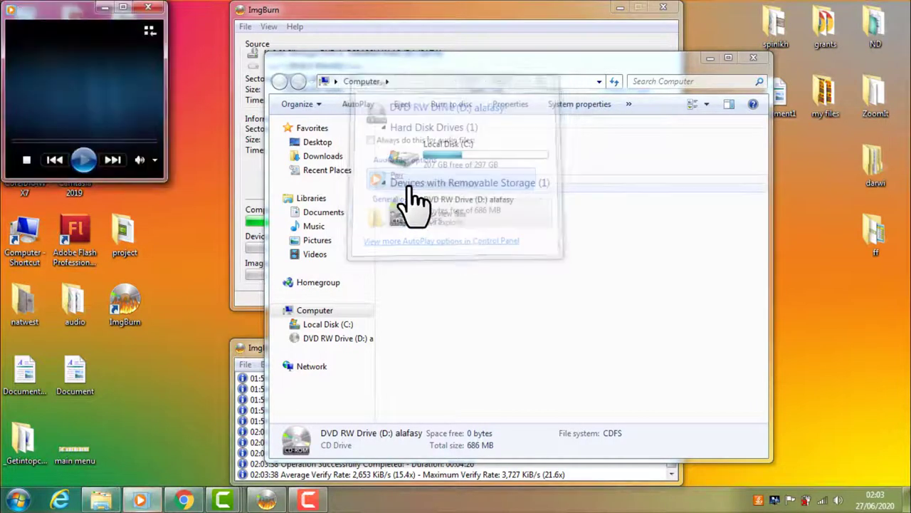
click(124, 8)
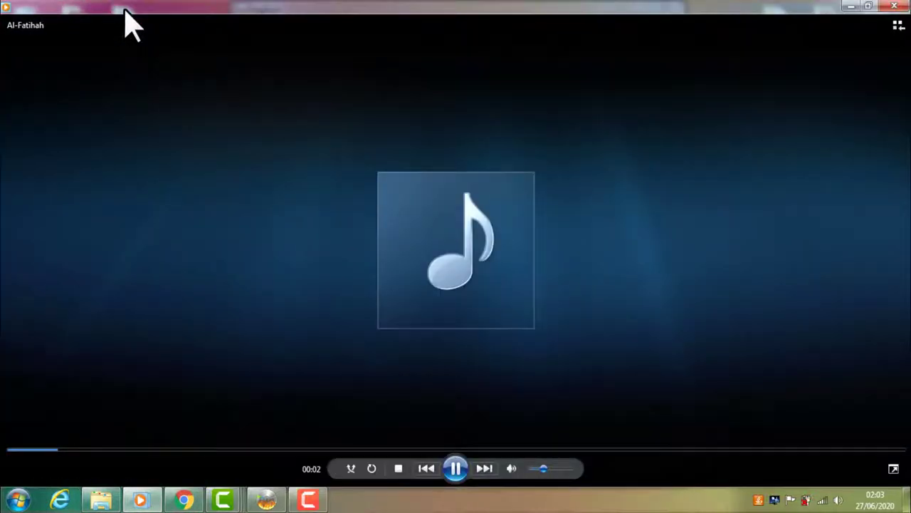
click(488, 467)
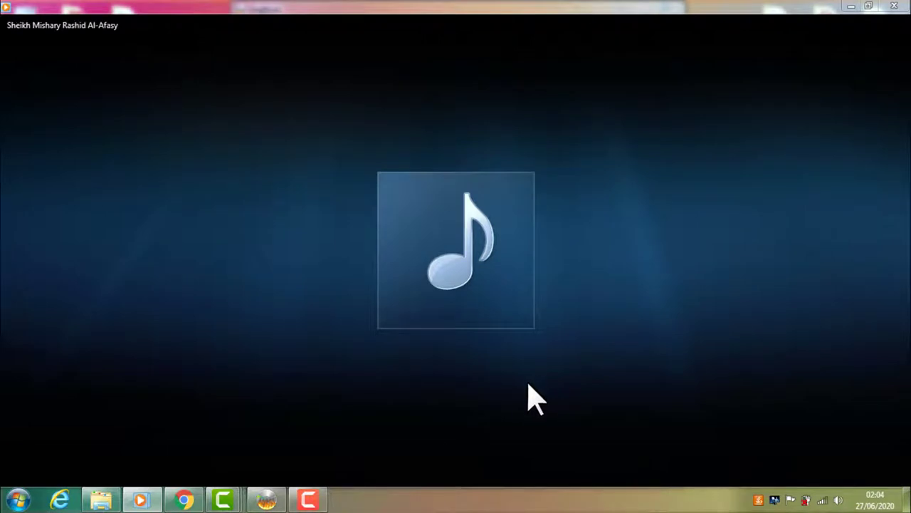
click(484, 468)
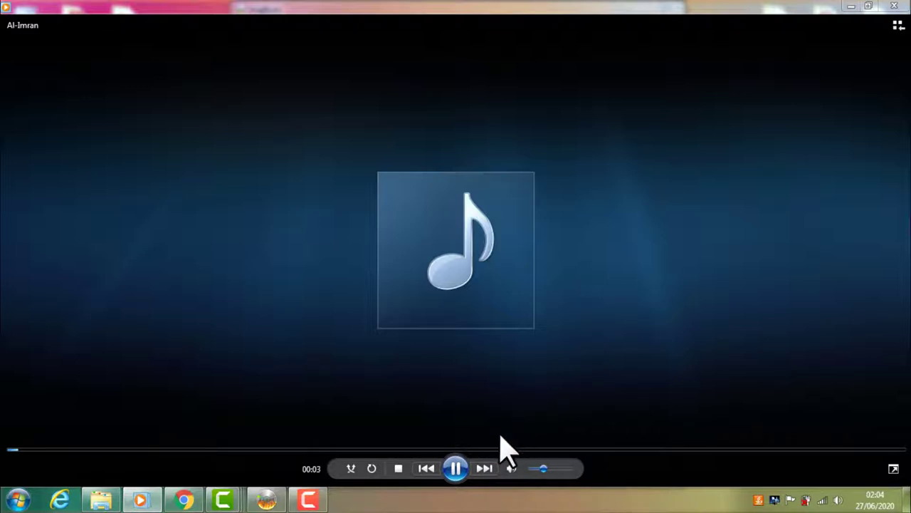
click(482, 468)
click(895, 6)
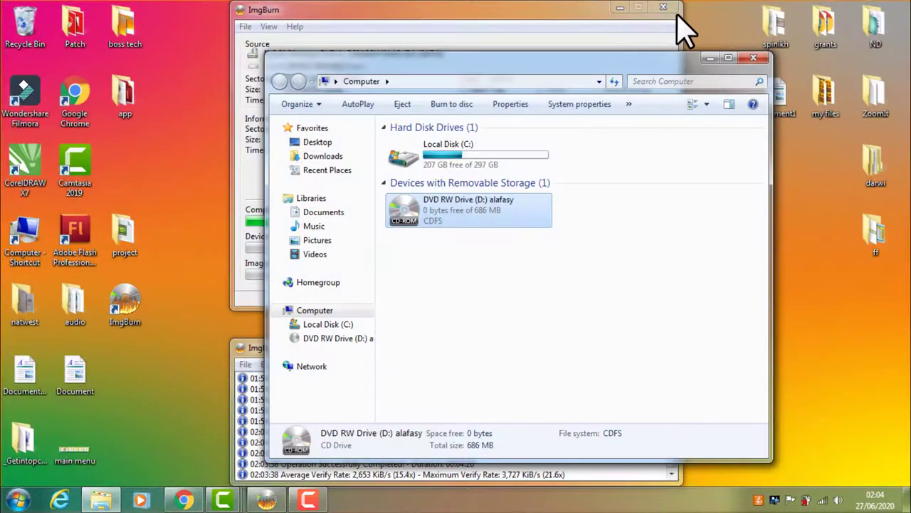
Return to ImgBurn, acknowledge the completed burn operation, and close the program.
click(676, 21)
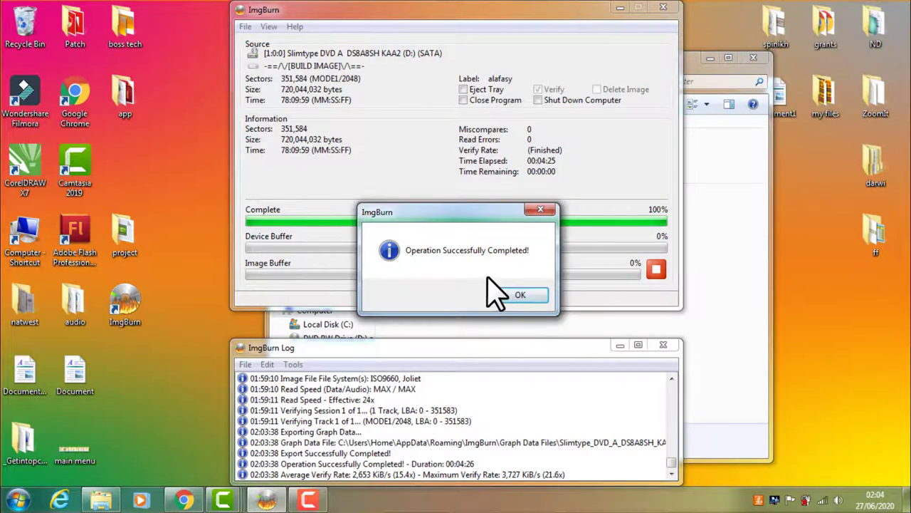
click(537, 293)
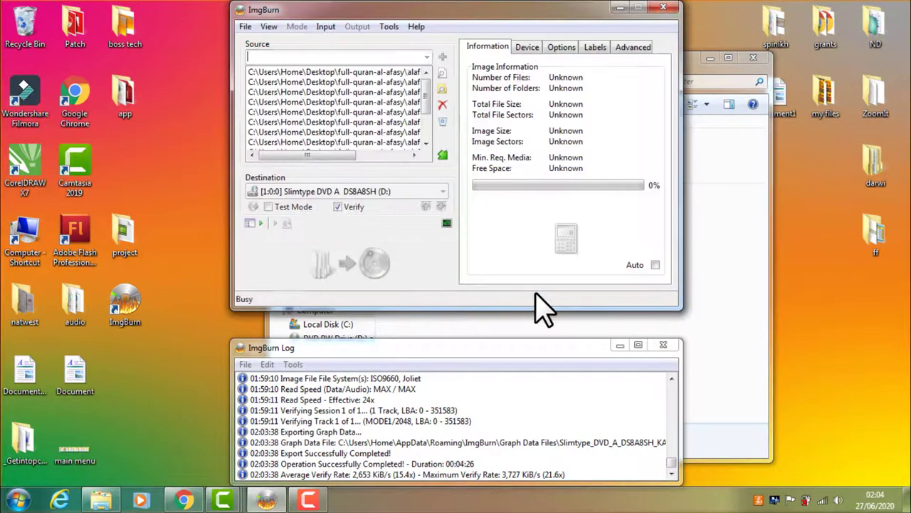
click(662, 8)
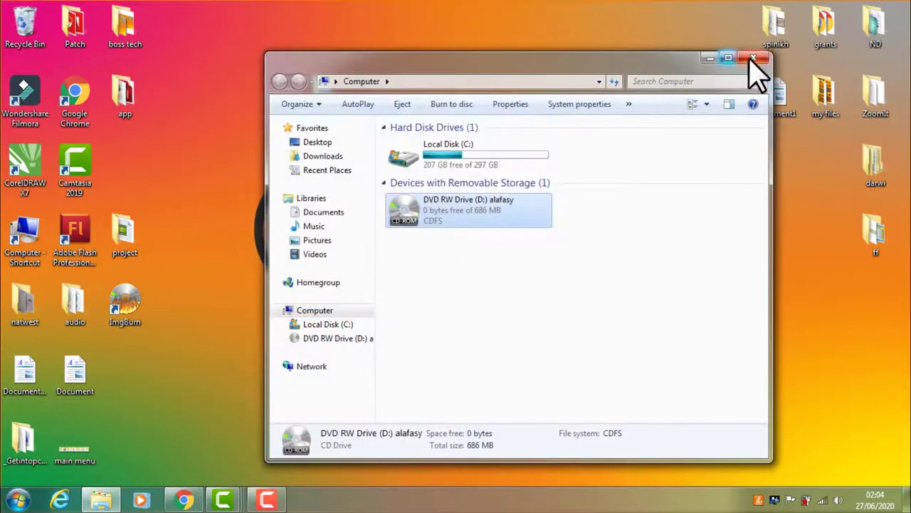
Play the alafasy disc's audio files from the AutoPlay prompt in a maximized Windows Media Player, and close the player.
click(510, 260)
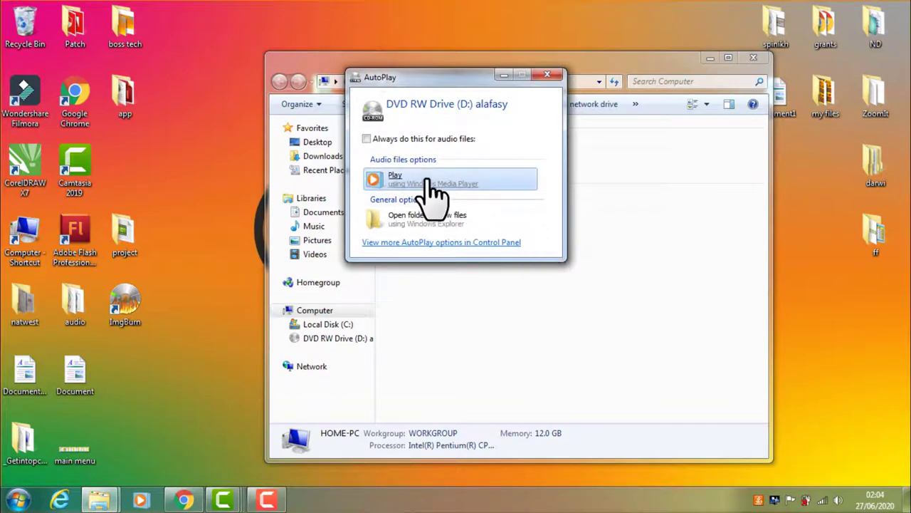
click(428, 180)
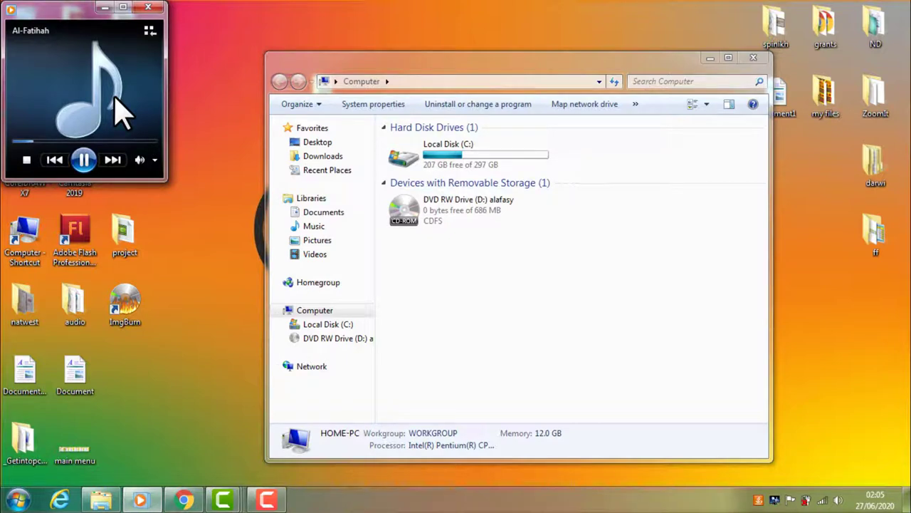
click(122, 7)
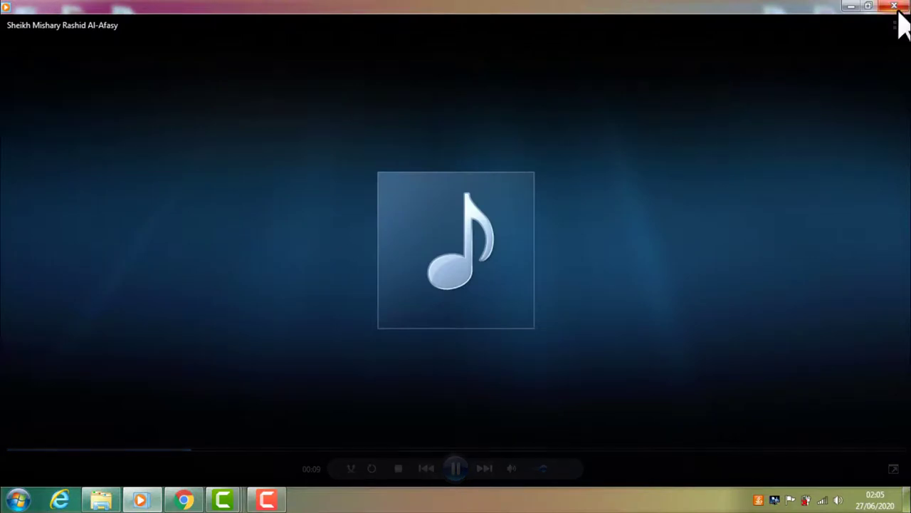
click(899, 12)
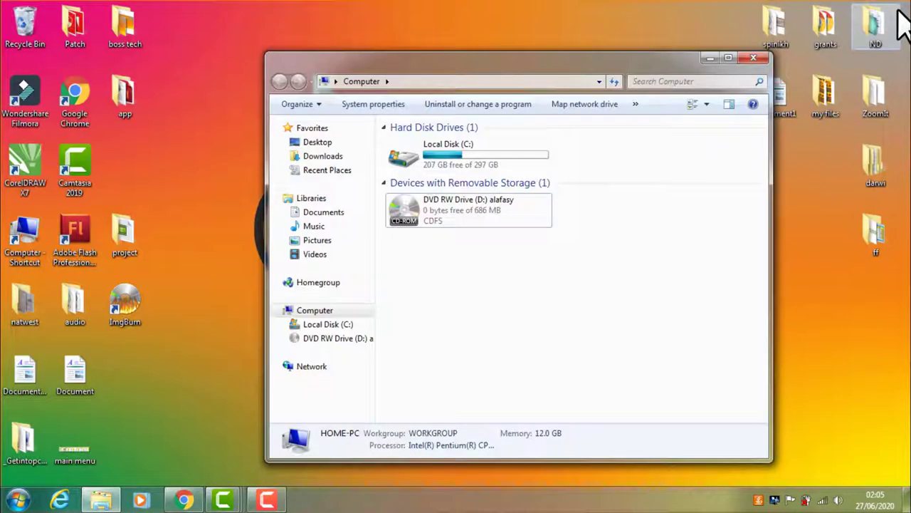
Open the alafasy disc in drive D:, select all its MP3 files to check them, and close the window.
double_click(524, 217)
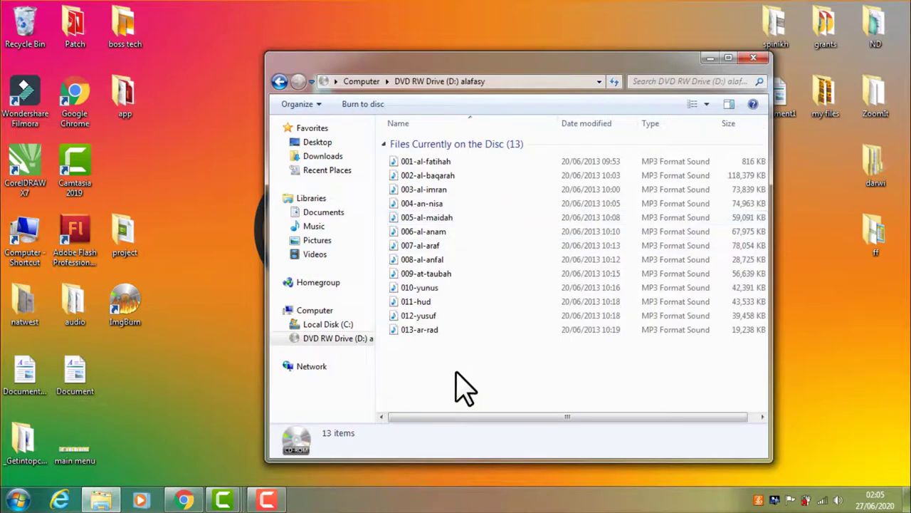
drag(461, 388, 681, 156)
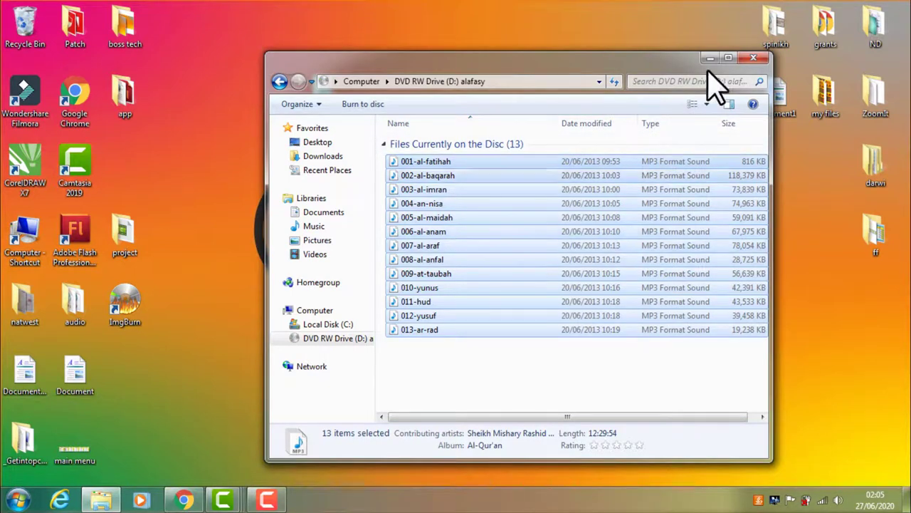
click(752, 57)
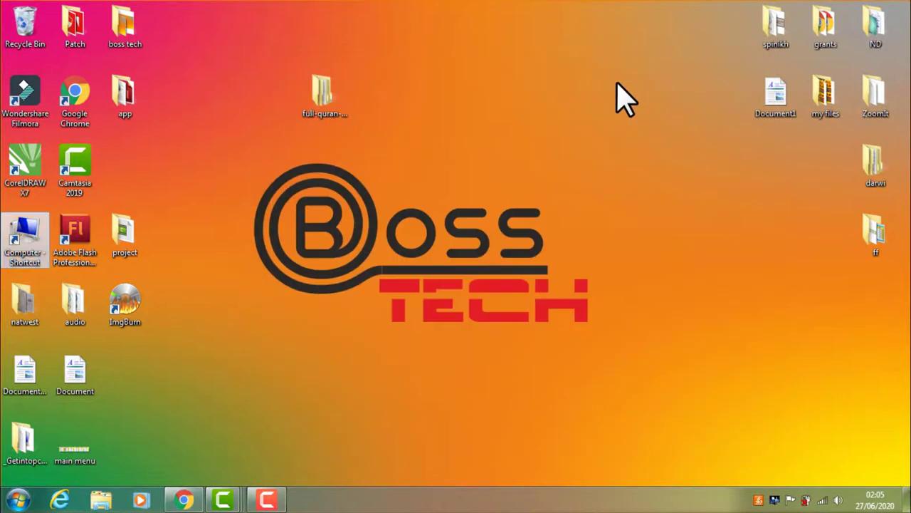
right_click(616, 82)
click(645, 121)
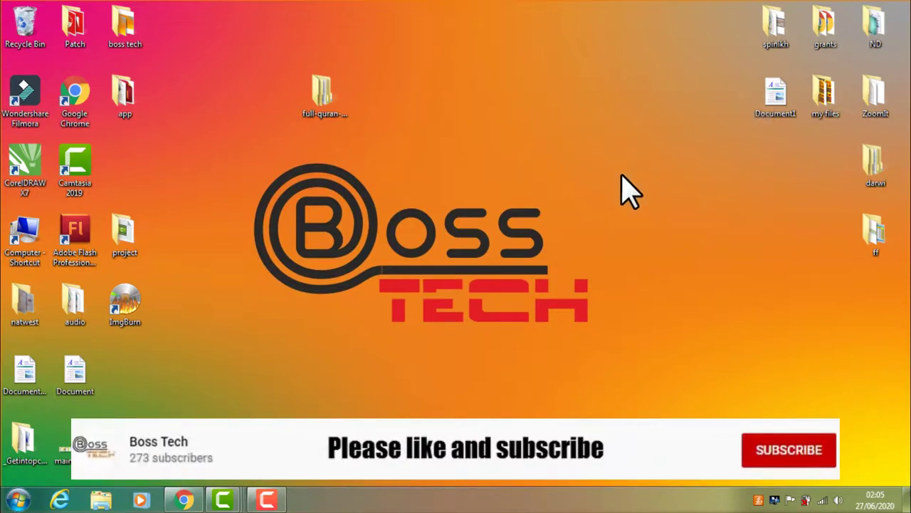